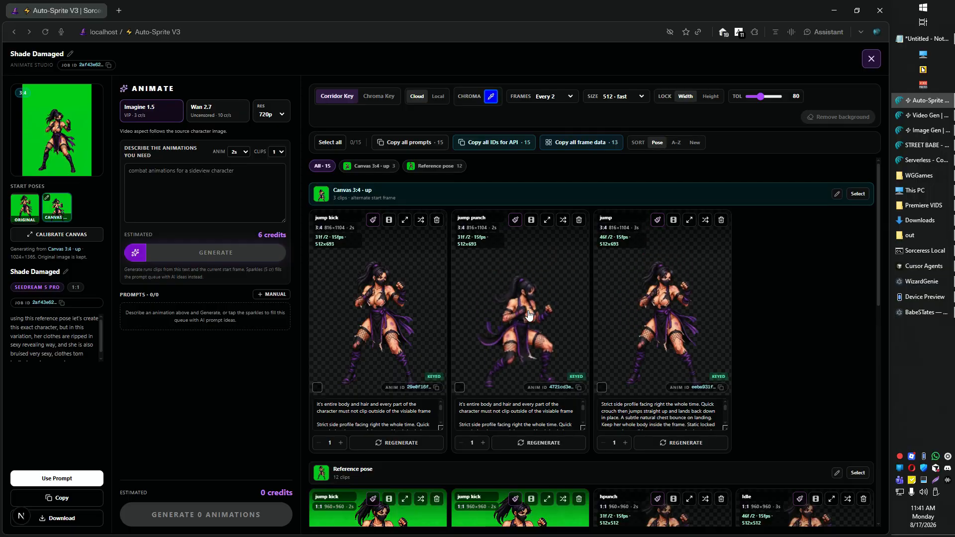
- Try calibrating the original start pose's canvas across several aspect ratios, ending at 3:2 with background added on the right, then dismiss without saving
scroll(394, 310, down, 5)
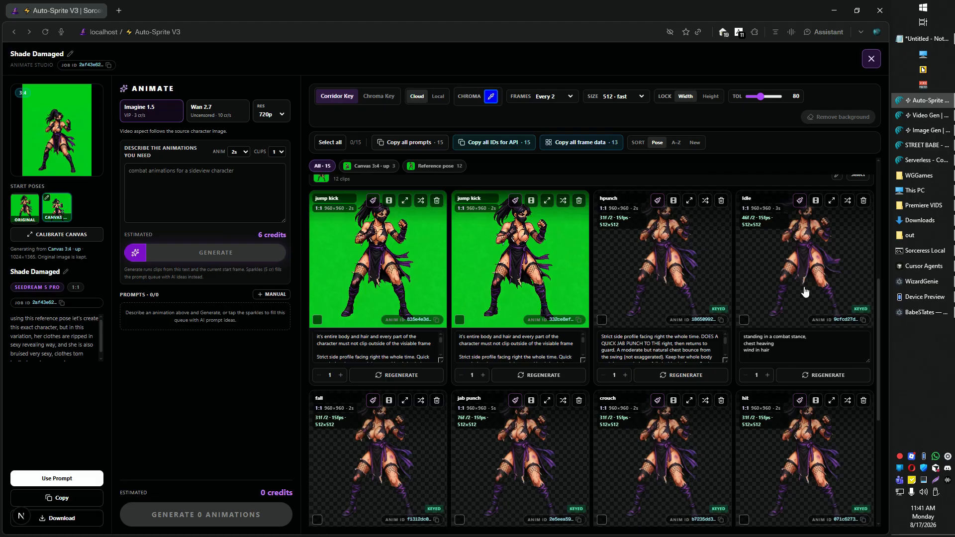
scroll(527, 278, up, 1)
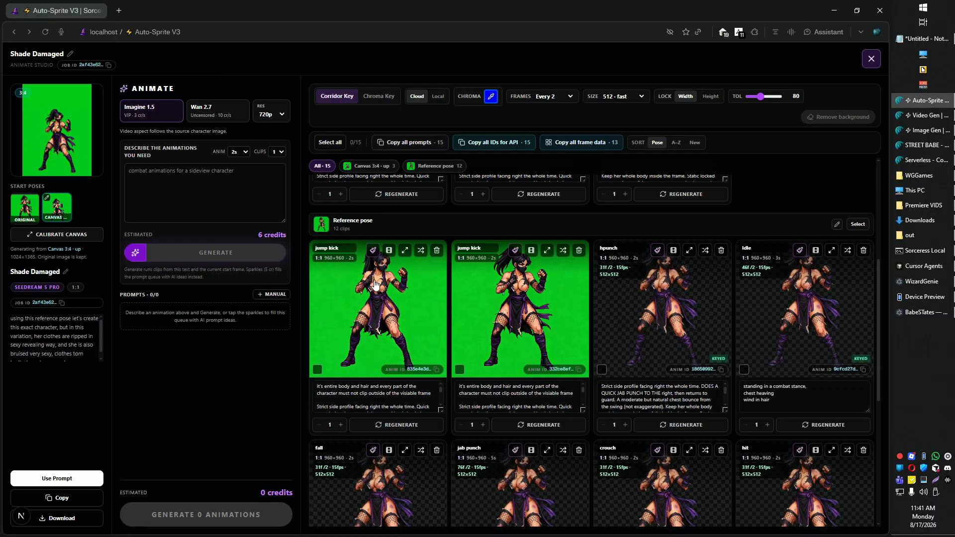
click(30, 213)
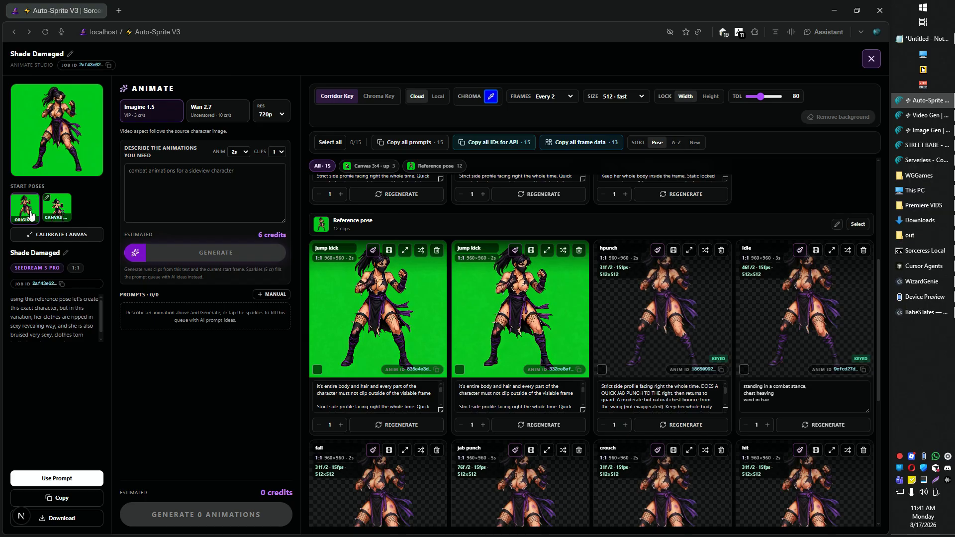
click(48, 236)
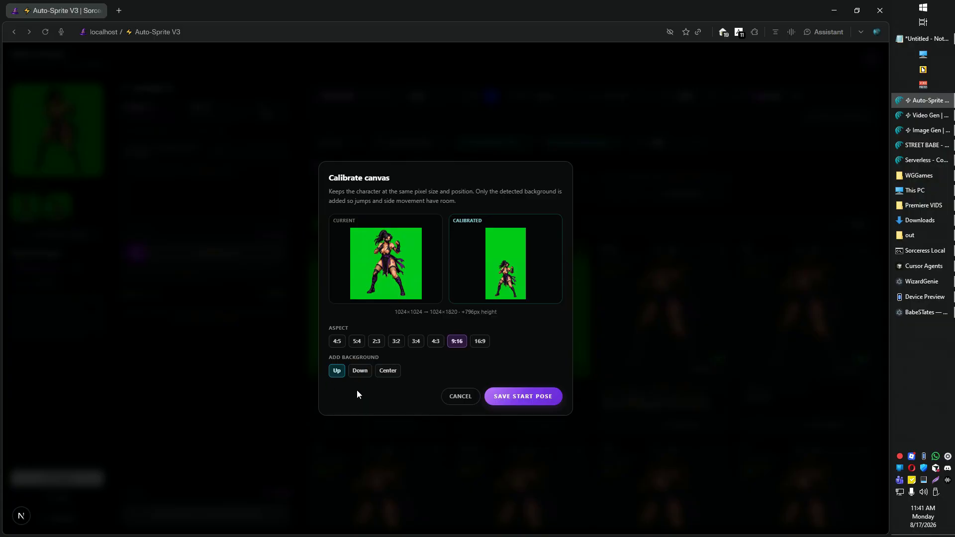
click(357, 341)
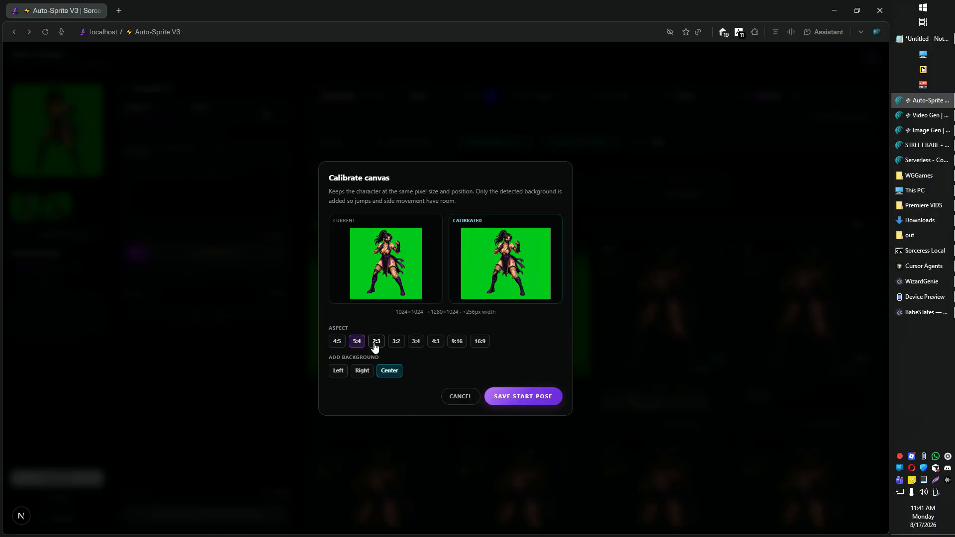
click(375, 341)
click(336, 342)
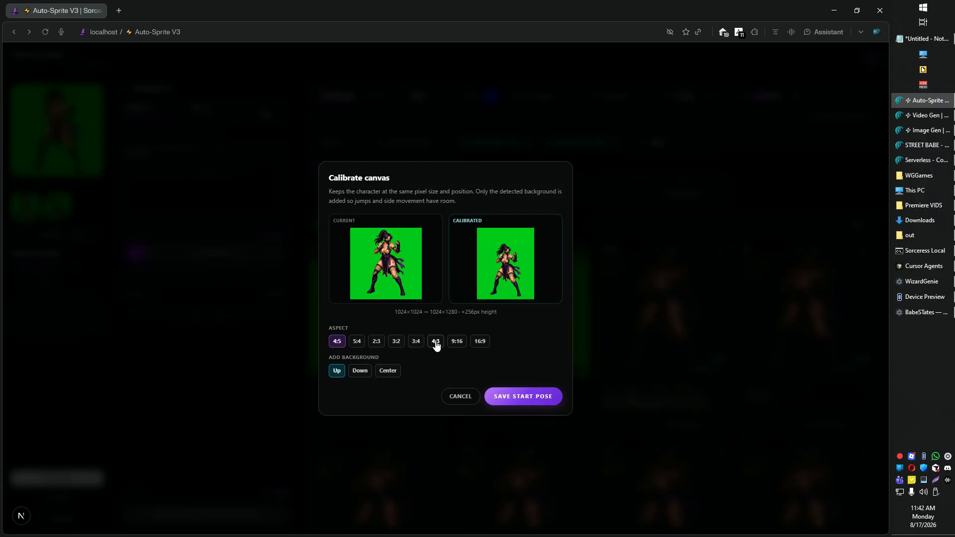
click(454, 342)
click(396, 342)
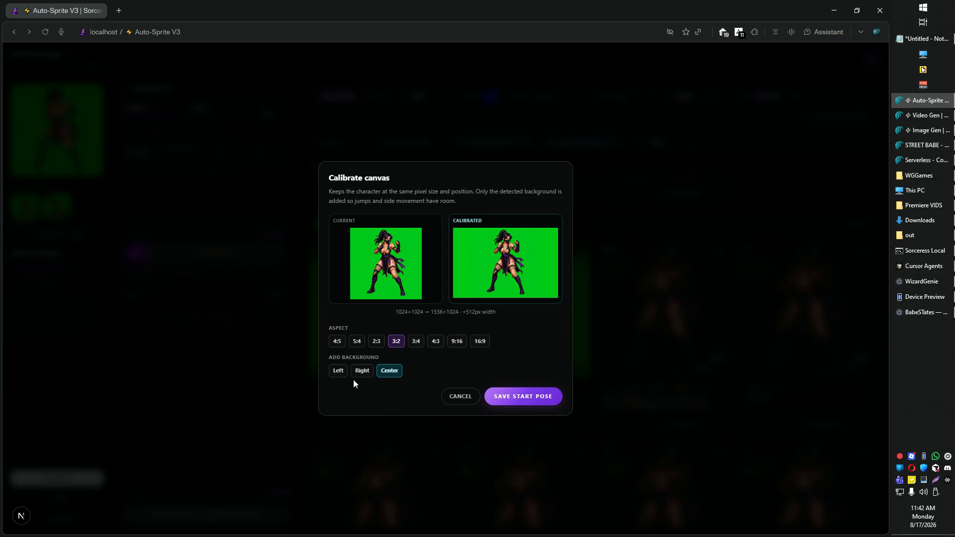
click(339, 372)
click(390, 373)
click(368, 377)
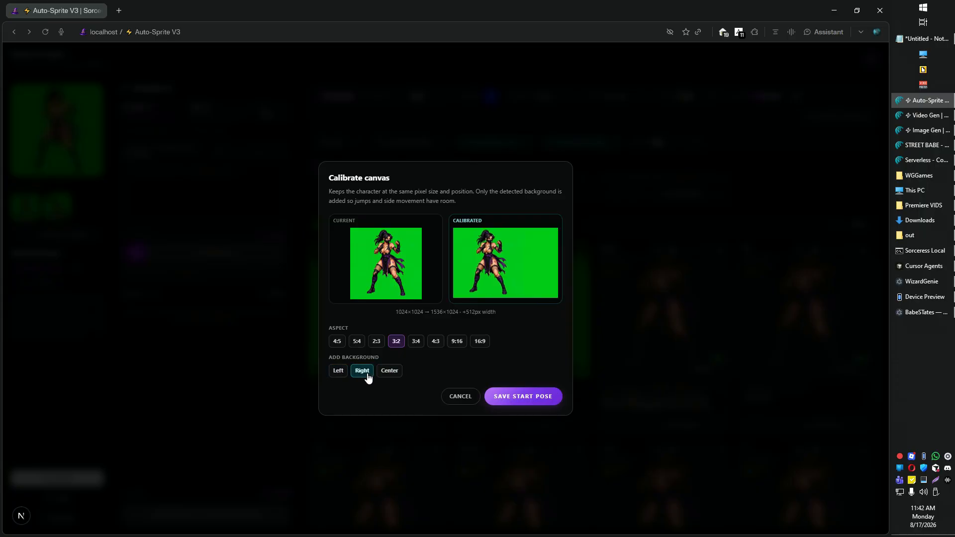
click(434, 415)
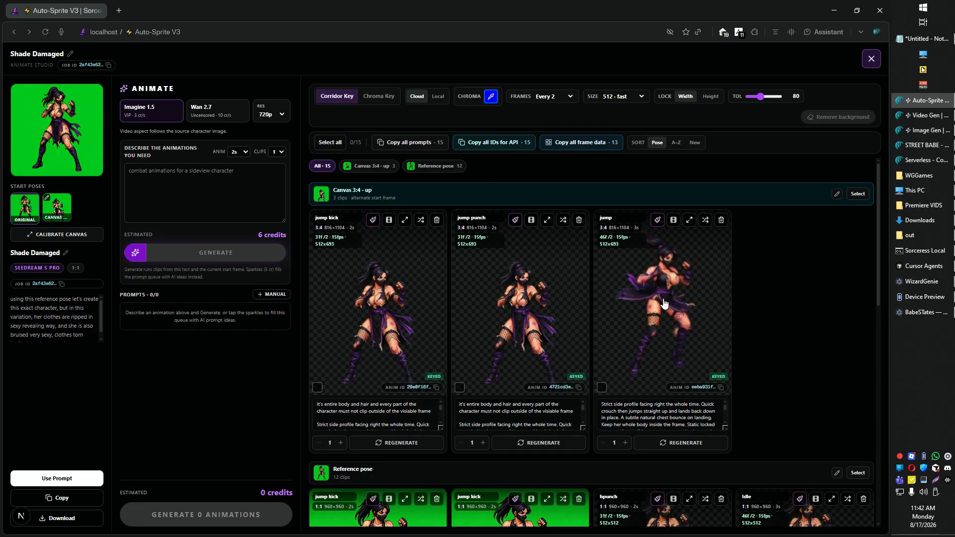
- Select both green-screen jump kick clips in the Reference pose group
scroll(443, 401, down, 3)
scroll(321, 347, up, 2)
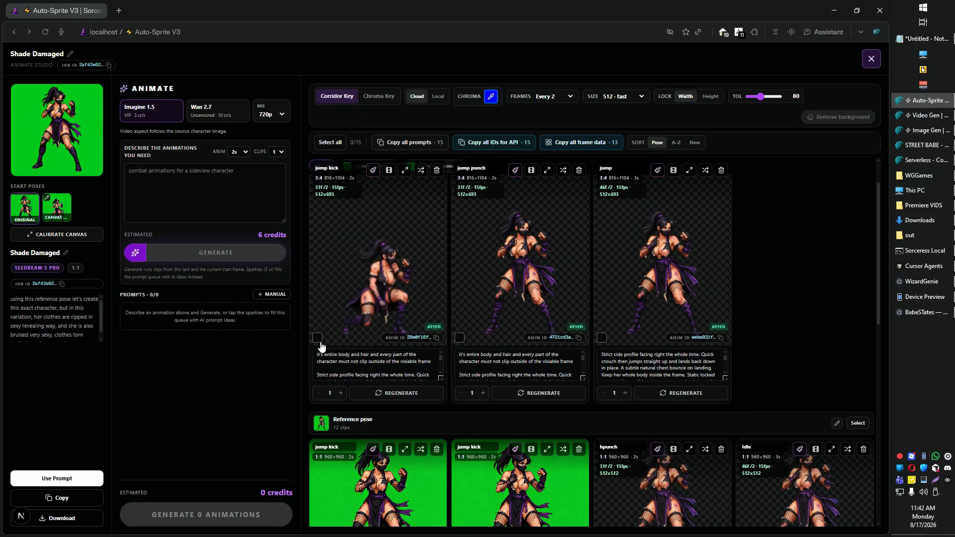
scroll(321, 347, down, 2)
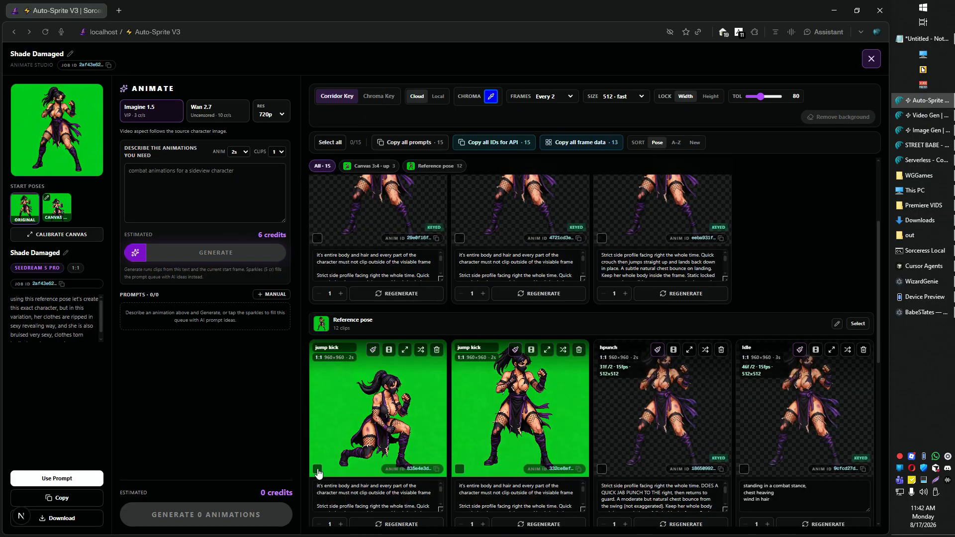
click(317, 469)
click(459, 490)
- Scroll through the clip grid and inspect the Width/Height lock options
scroll(759, 216, up, 1)
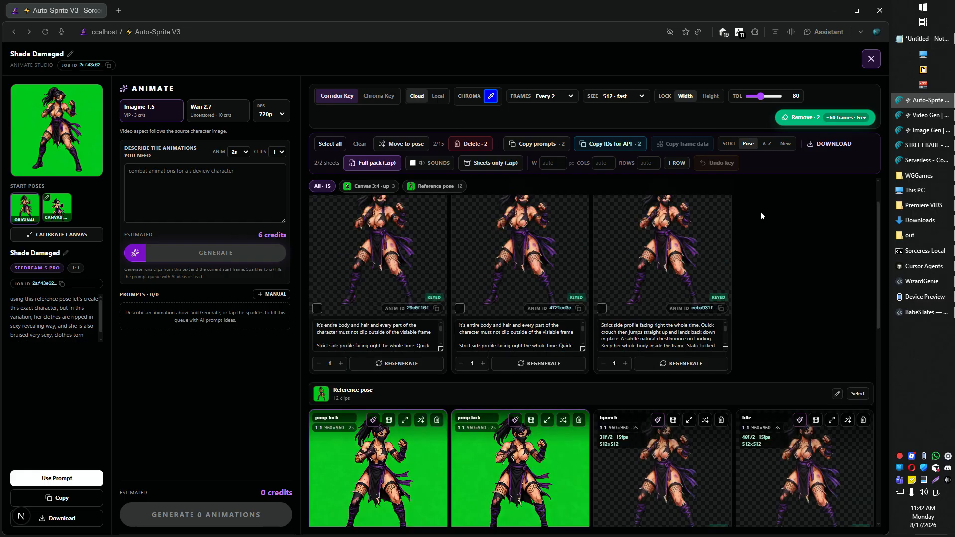
scroll(760, 213, up, 2)
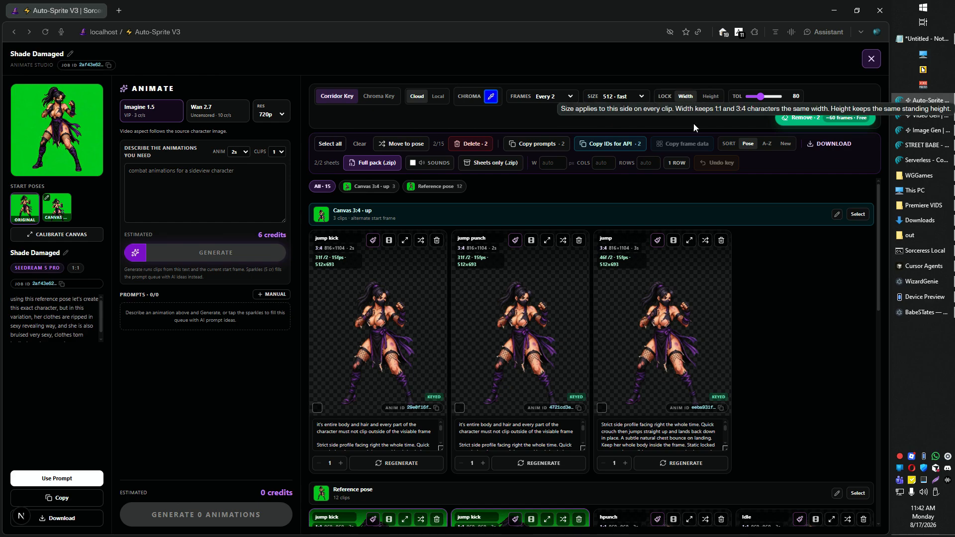
mouse_move(672, 336)
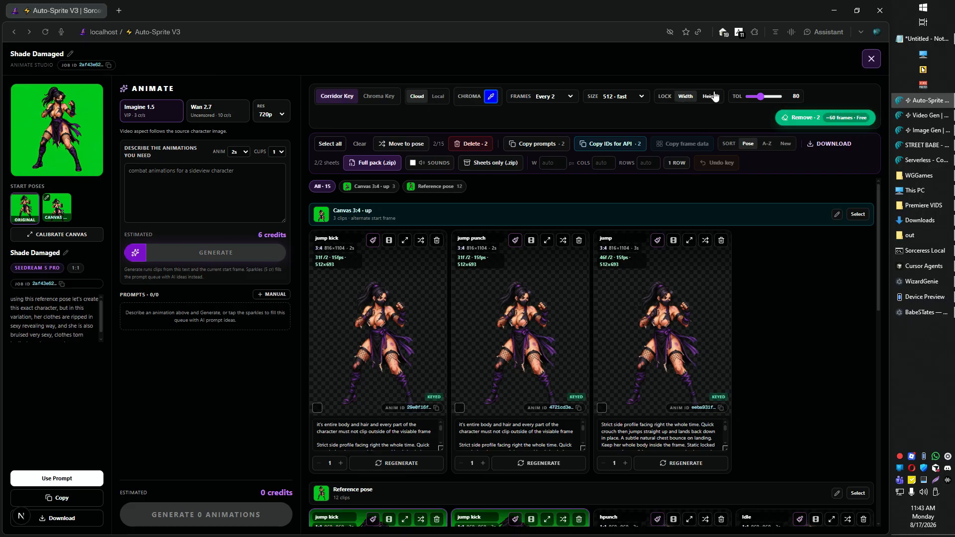
scroll(810, 317, down, 4)
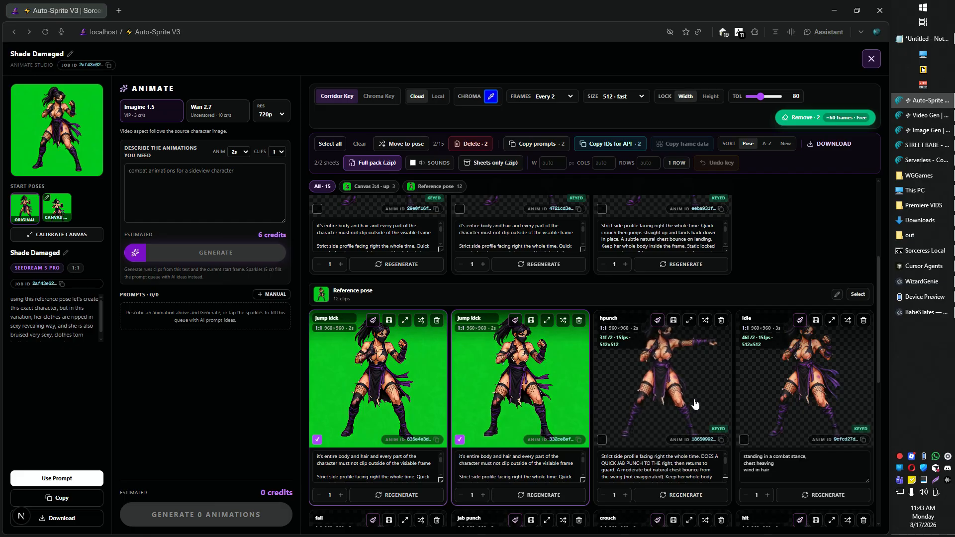
scroll(696, 403, down, 1)
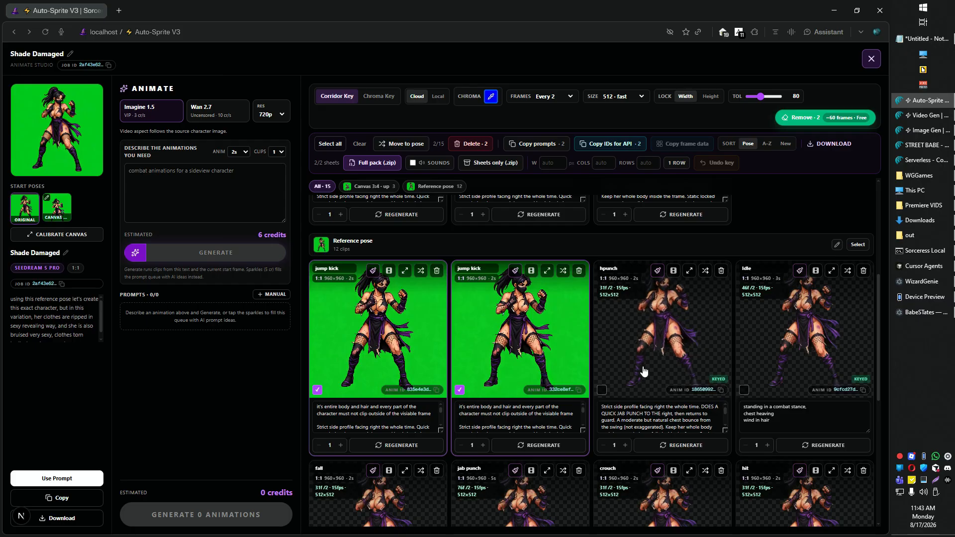
scroll(647, 375, down, 3)
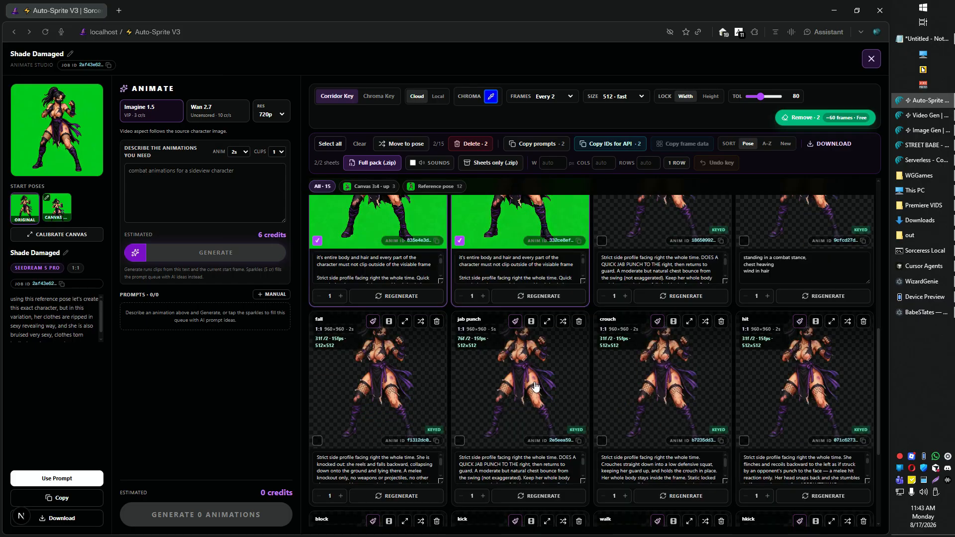
scroll(533, 388, down, 2)
scroll(527, 398, down, 2)
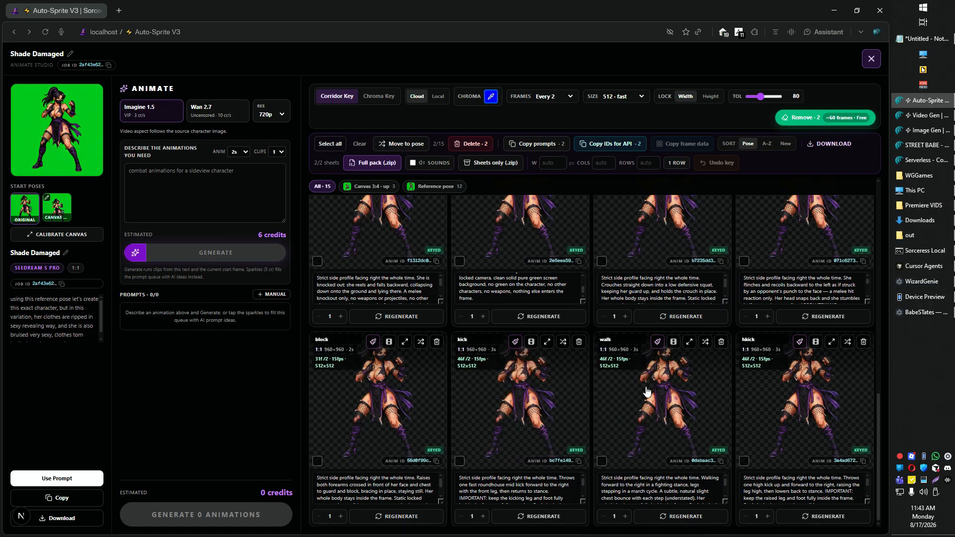
scroll(533, 398, up, 6)
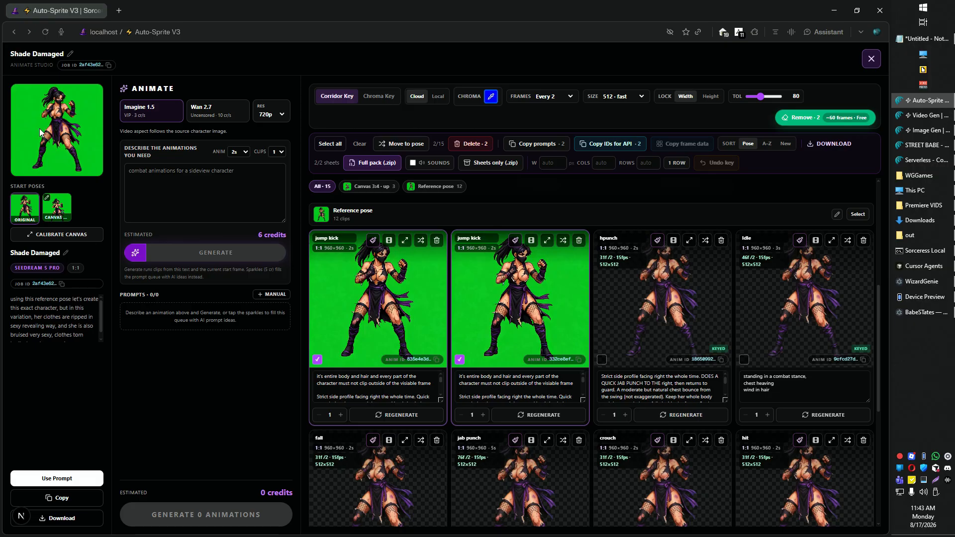
- Preview the canvas and original start poses, then close the Animate studio
click(57, 213)
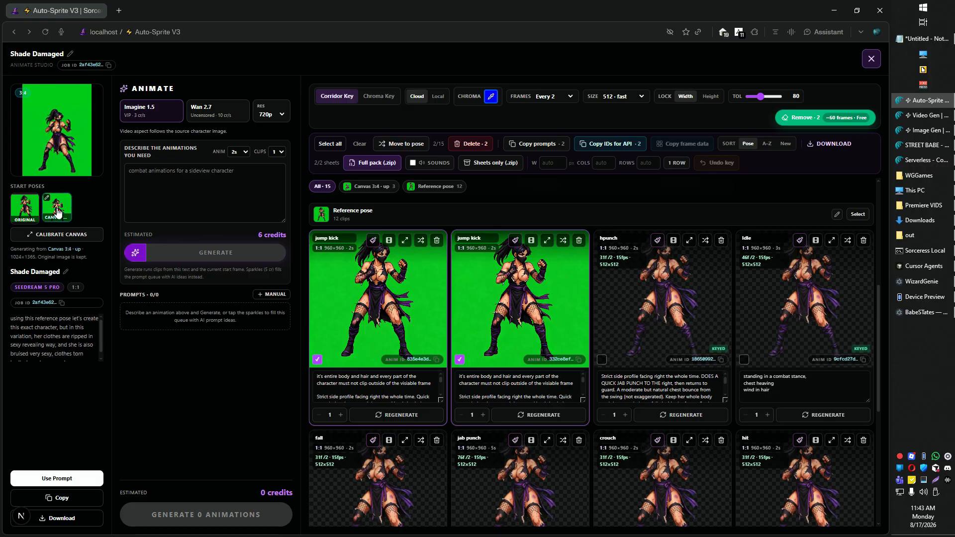
click(32, 214)
key(Escape)
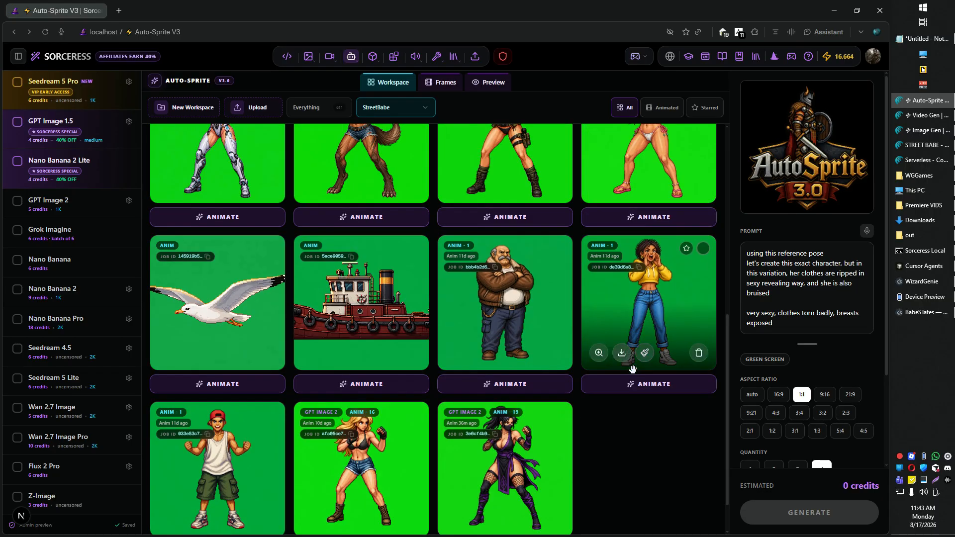
- Open and review the animation studios of the Shade2 and Shade Damaged characters, closing each
scroll(501, 408, down, 1)
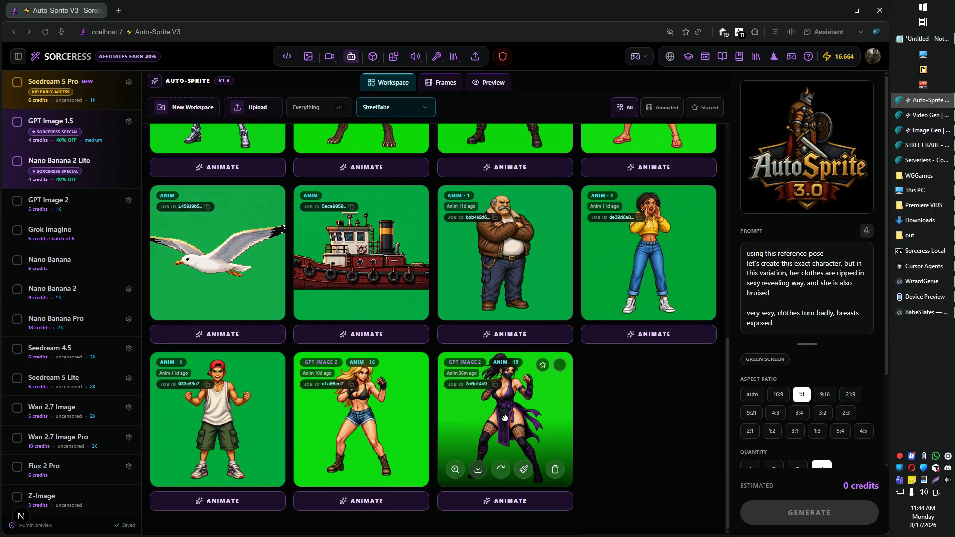
click(505, 418)
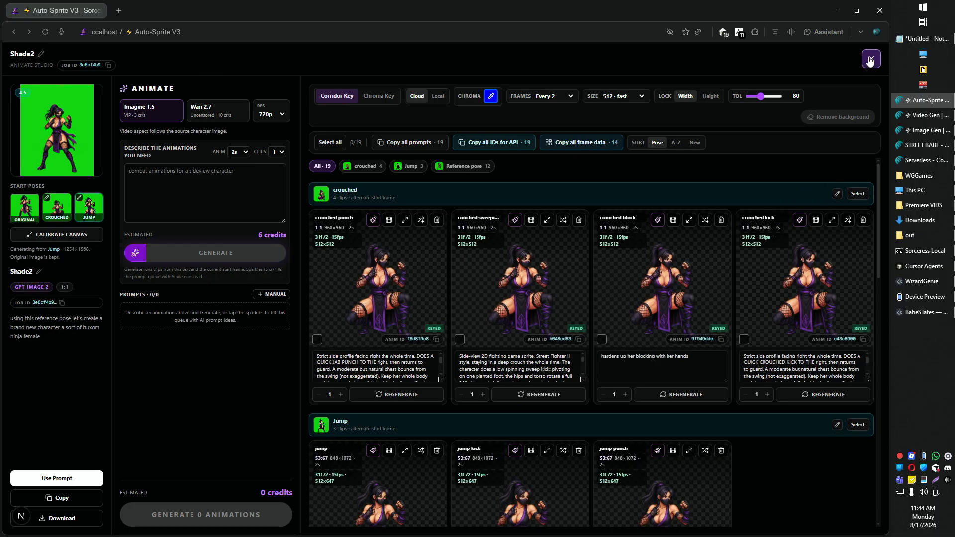
click(870, 59)
scroll(506, 420, up, 10)
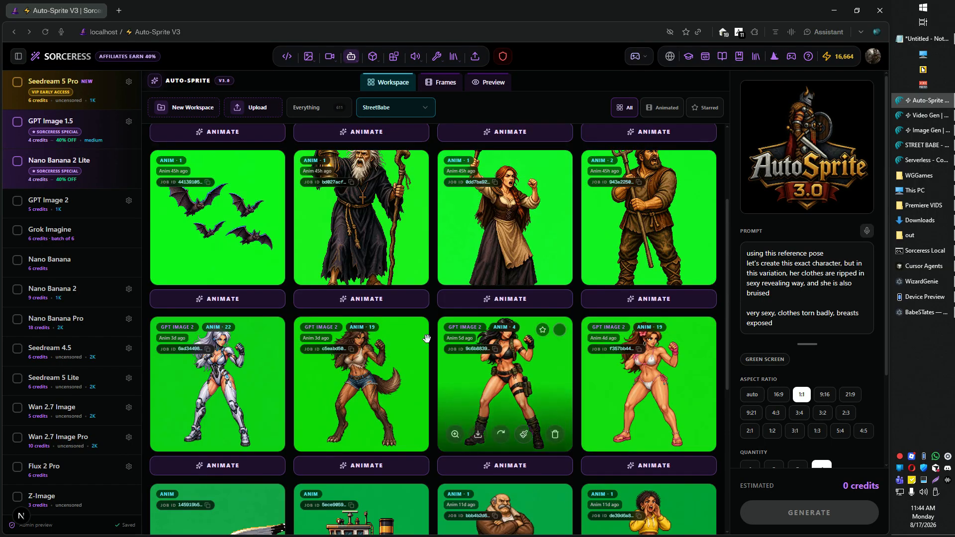
click(221, 185)
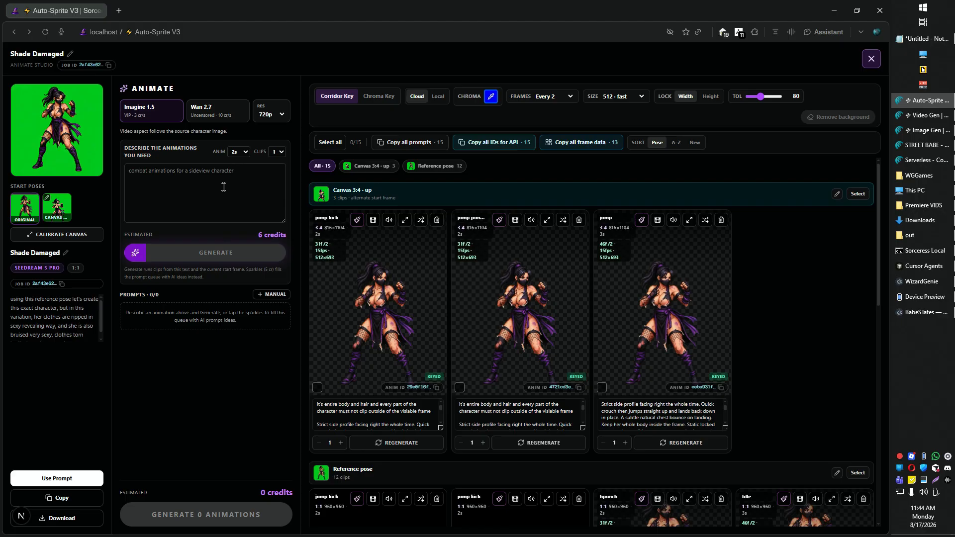
scroll(657, 311, down, 2)
scroll(656, 327, down, 2)
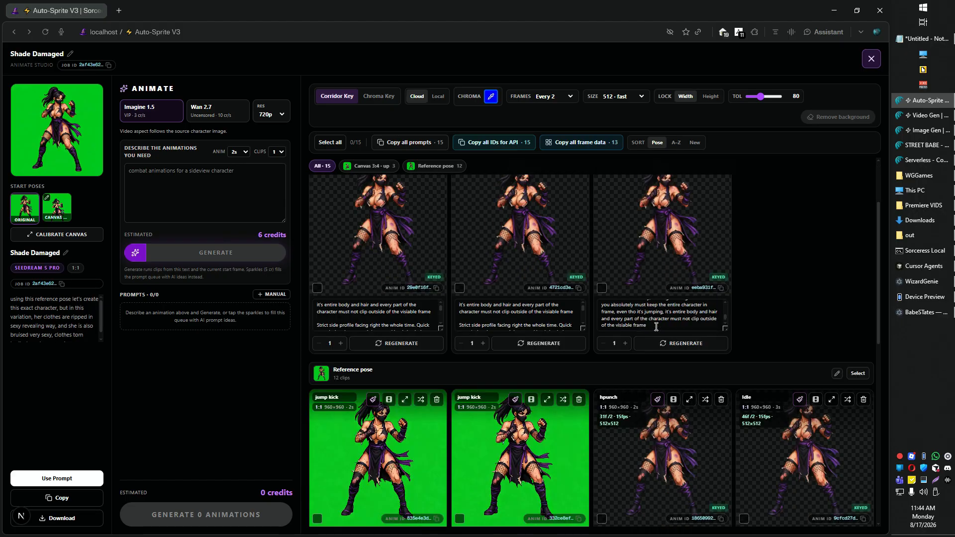
click(869, 59)
- Open the Shade2 character's animation studio and copy all 19 animation prompts
scroll(662, 378, down, 9)
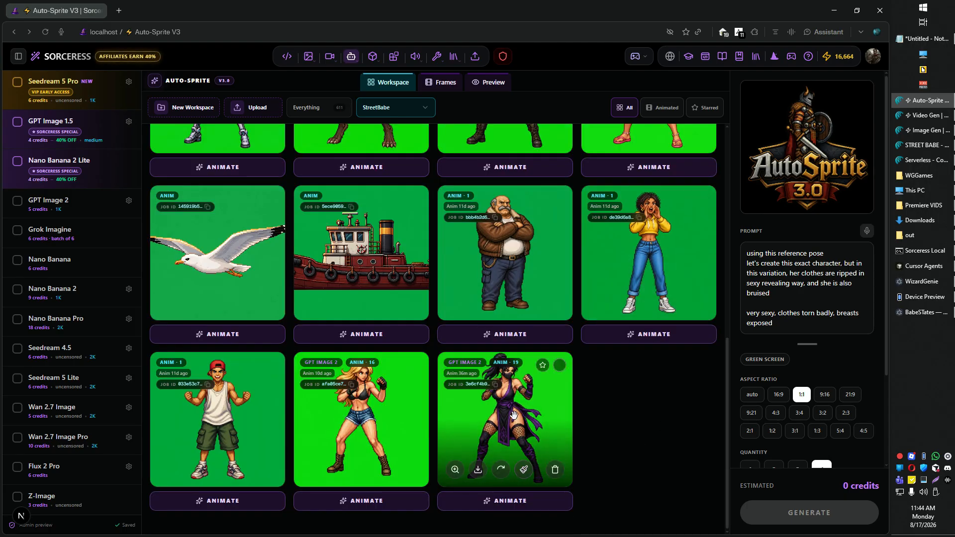
click(514, 415)
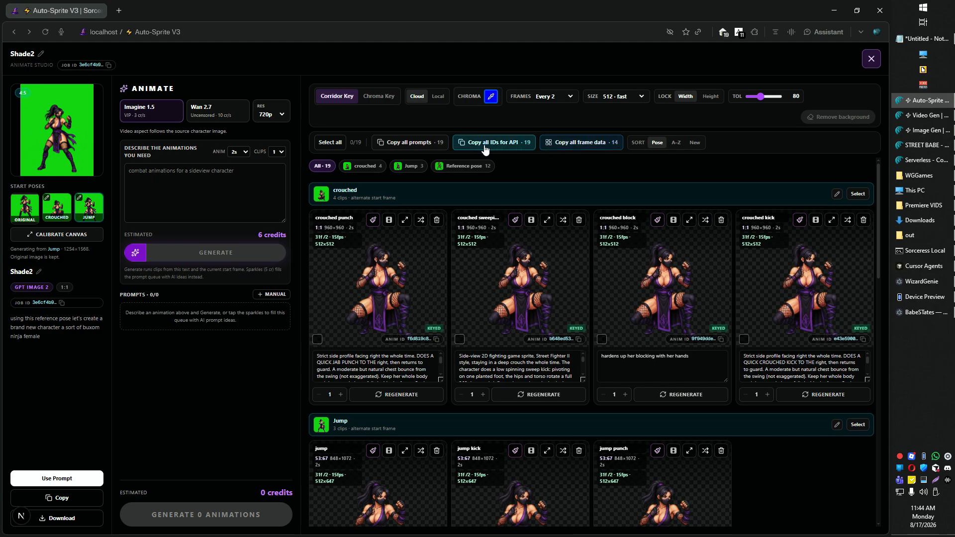
click(401, 143)
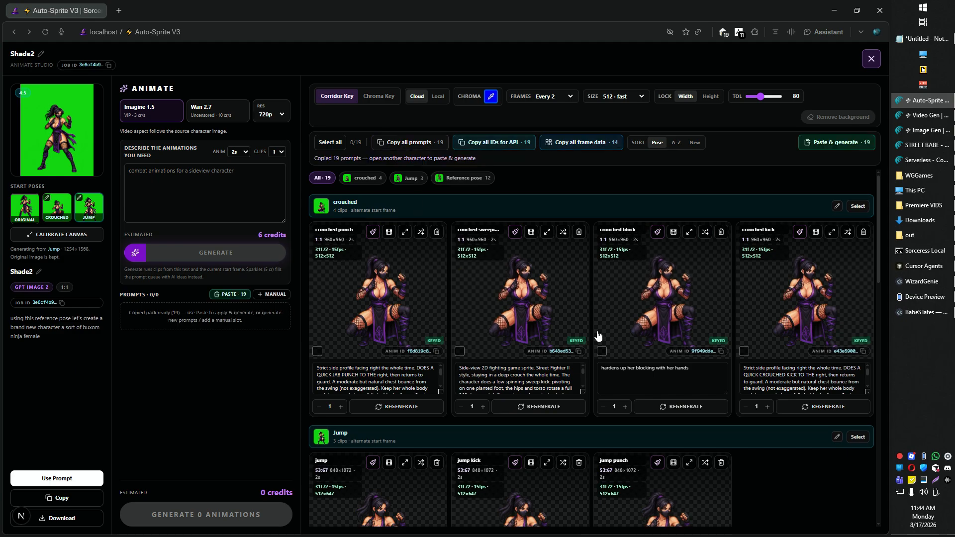
- Open the Seedream 5 Pro 1 character's animation studio to check the paste option, then close it
click(871, 59)
scroll(397, 271, up, 9)
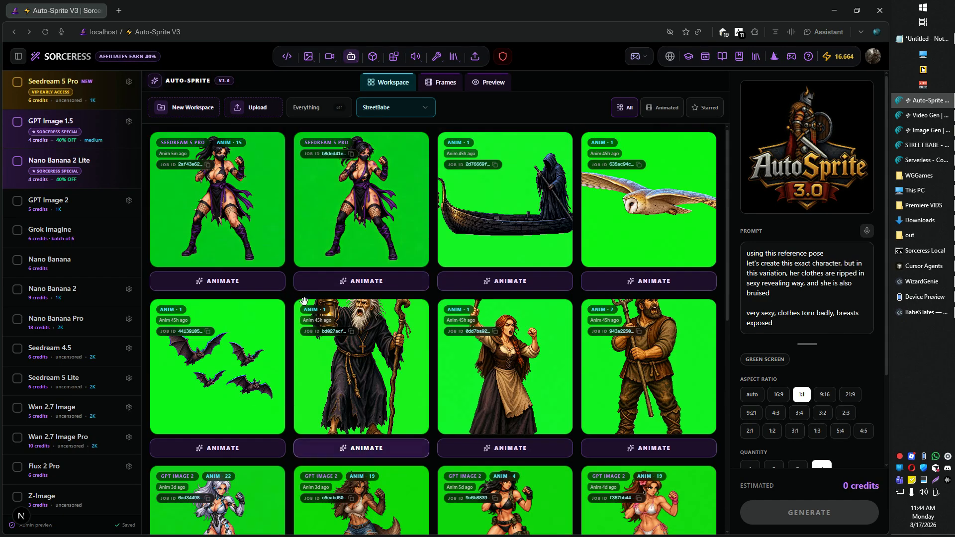
click(366, 281)
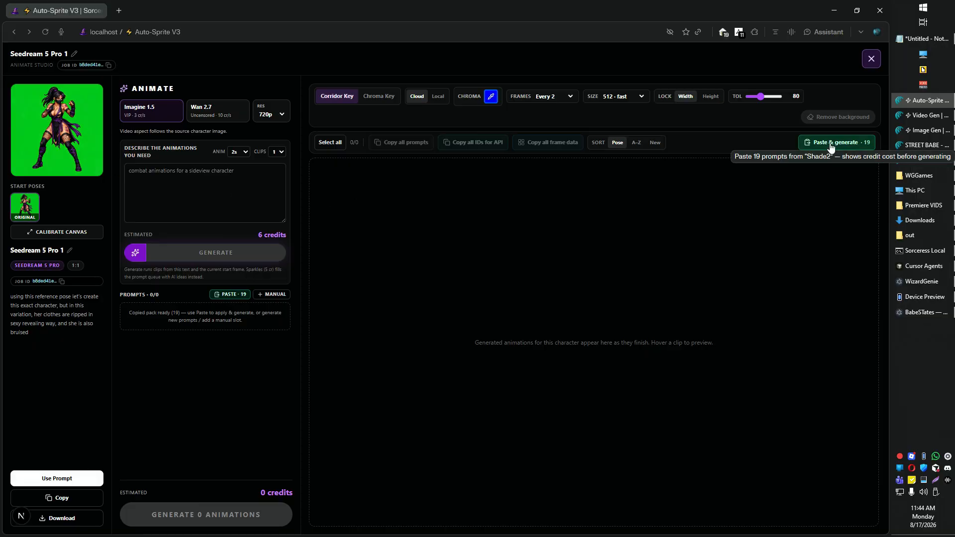
click(871, 58)
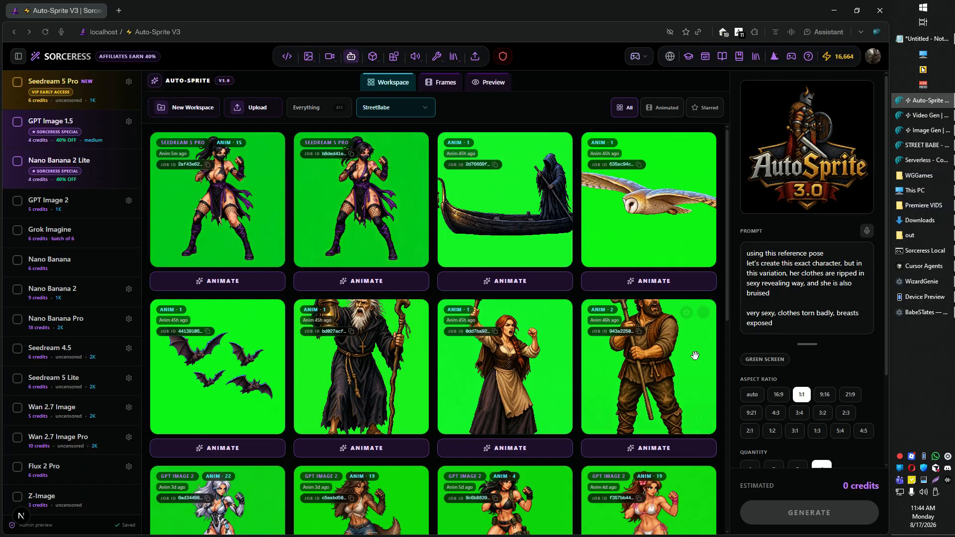
- Reopen the Shade2 character's animation studio and scroll through its crouched and jump clips
scroll(679, 354, down, 10)
click(553, 422)
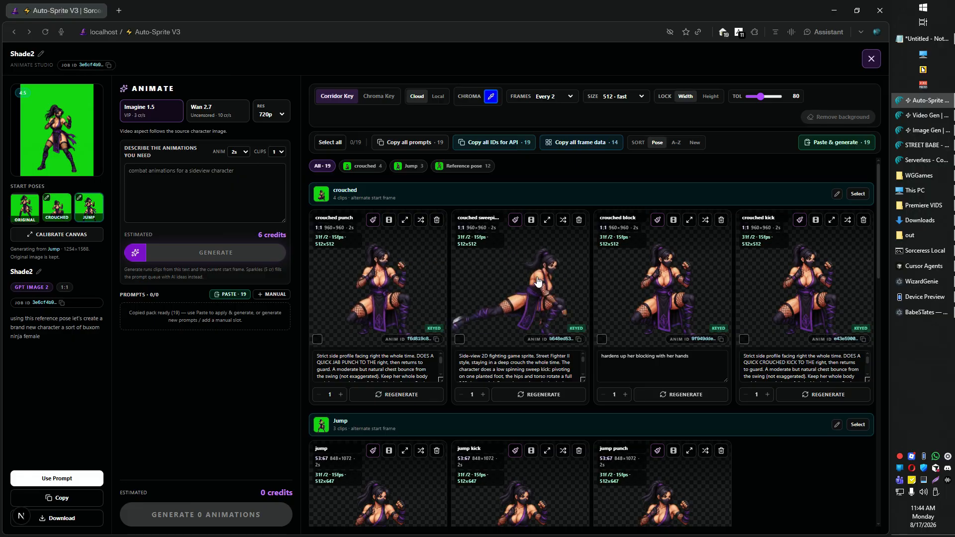
scroll(772, 337, down, 4)
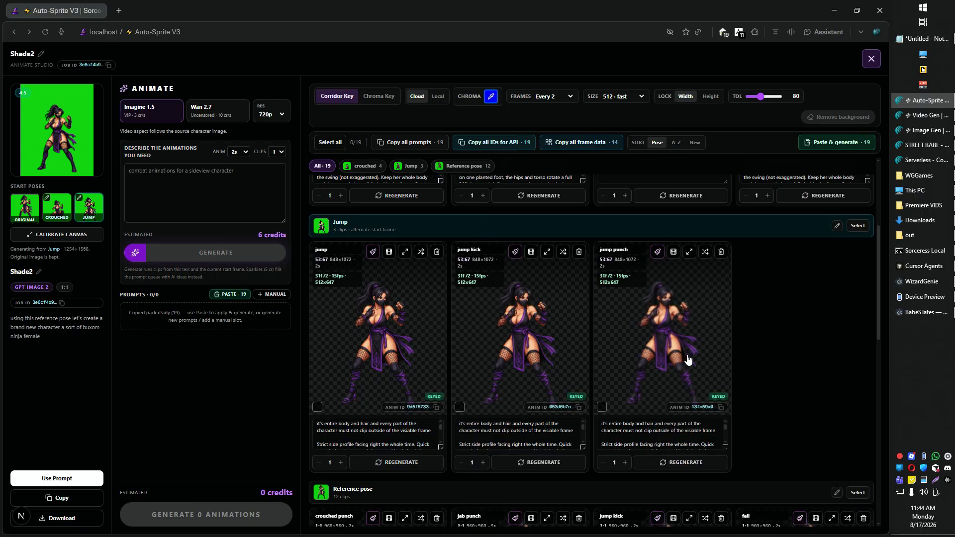
scroll(768, 366, up, 1)
scroll(768, 366, up, 3)
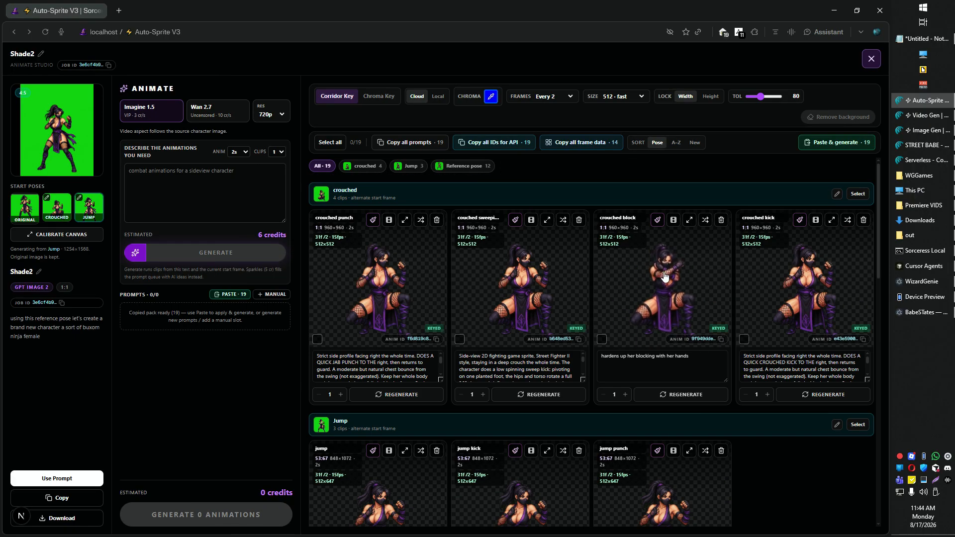
- Preview the Shade2 crouch clip at its mid-crouch frame, then set the start pose to the crouched pose
scroll(816, 451, down, 13)
scroll(380, 343, up, 1)
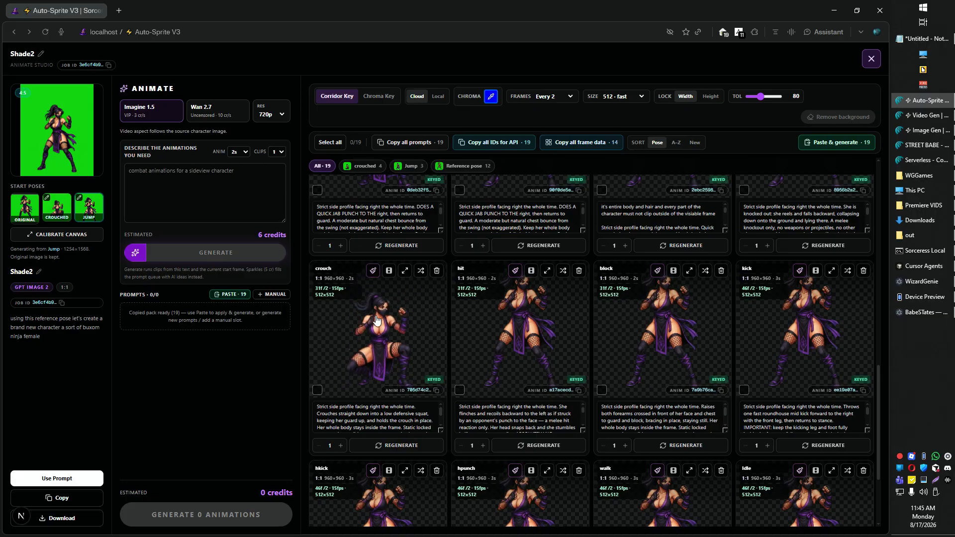
click(388, 274)
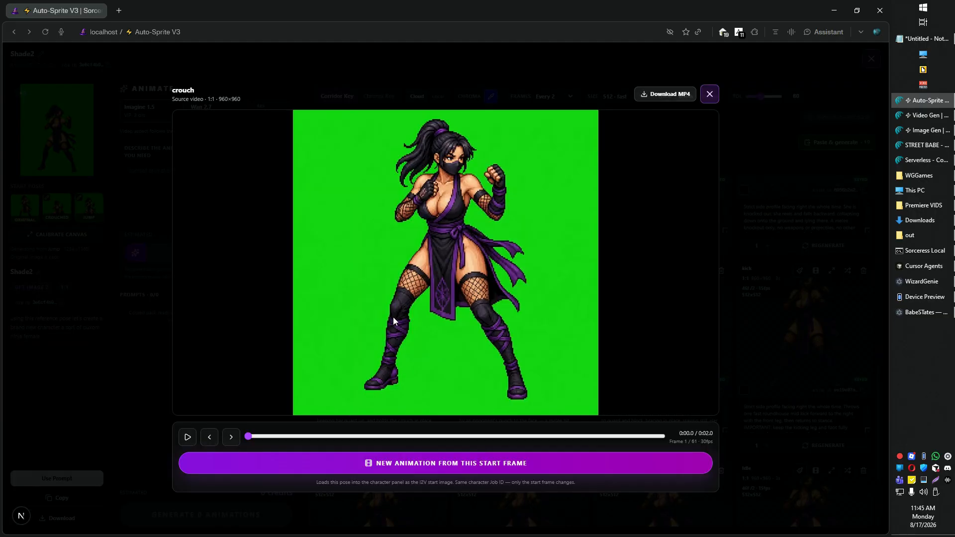
drag(321, 441, 439, 436)
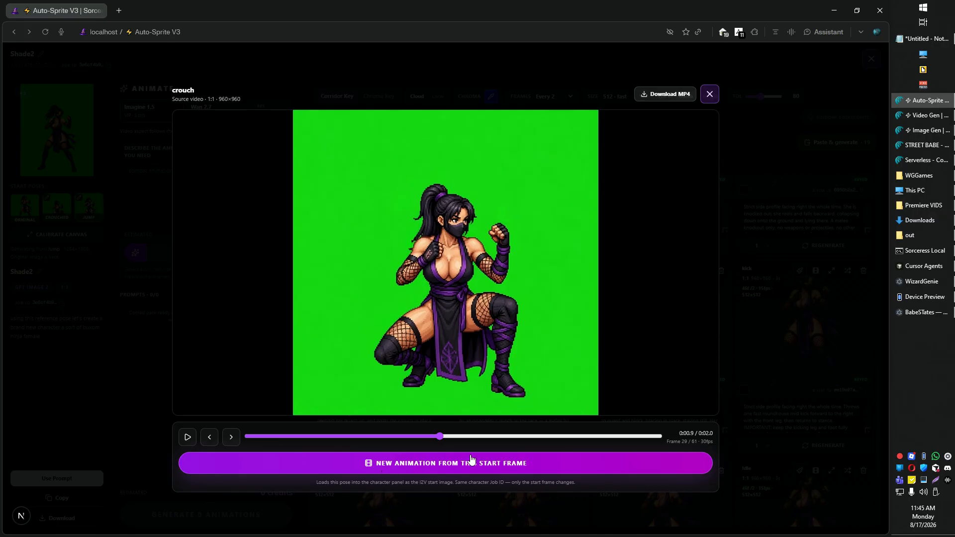
click(708, 94)
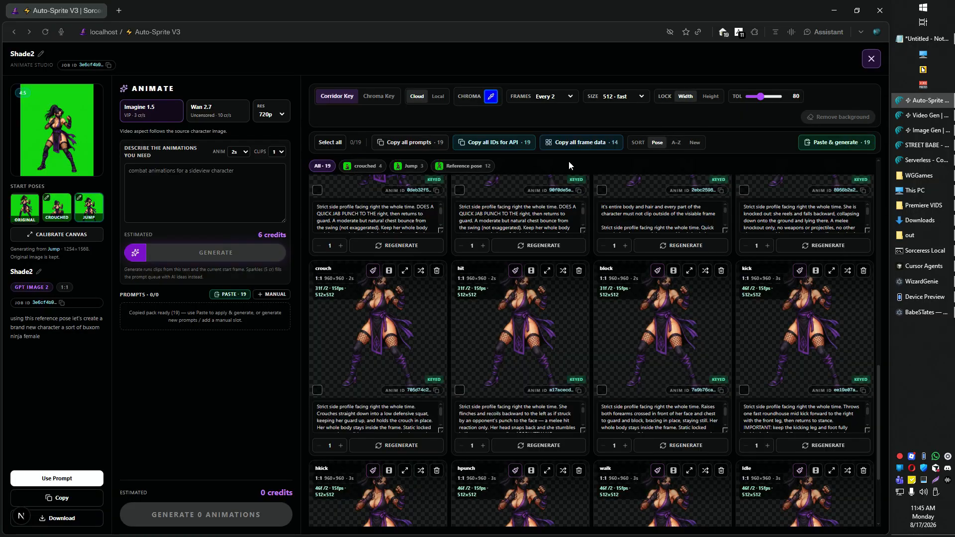
click(59, 210)
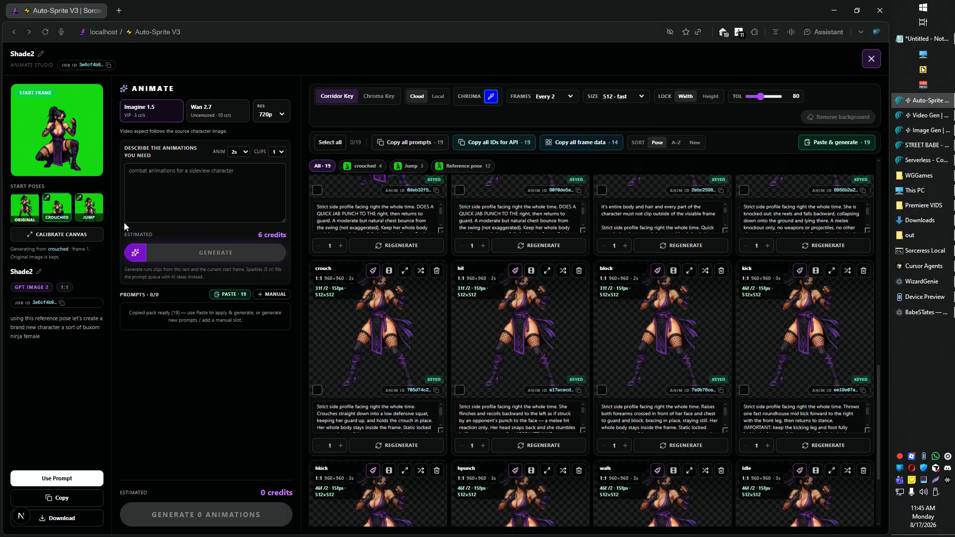
- Scroll through the Shade2 crouched, jump and reference pose clip groups to review them
scroll(481, 331, up, 4)
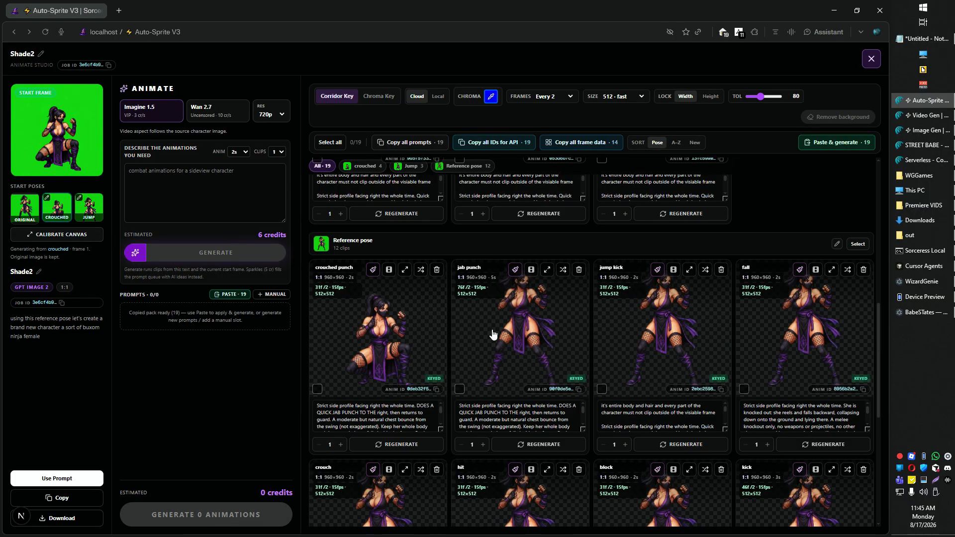
scroll(493, 335, up, 2)
scroll(390, 320, down, 1)
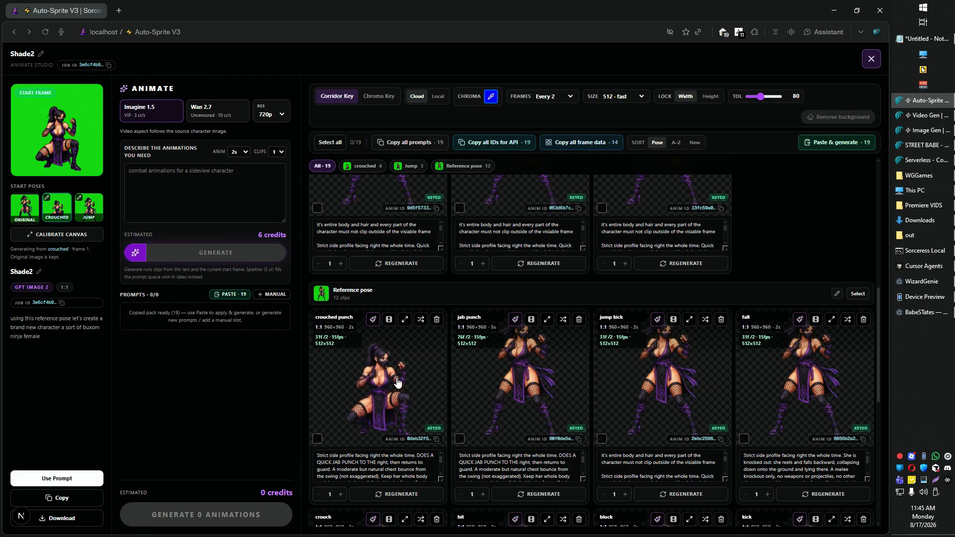
scroll(397, 382, up, 4)
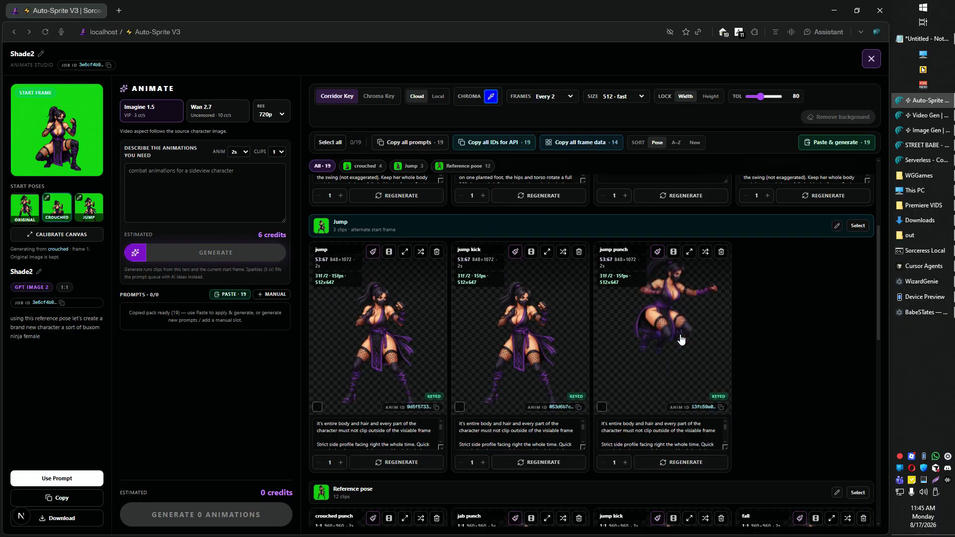
scroll(848, 327, down, 3)
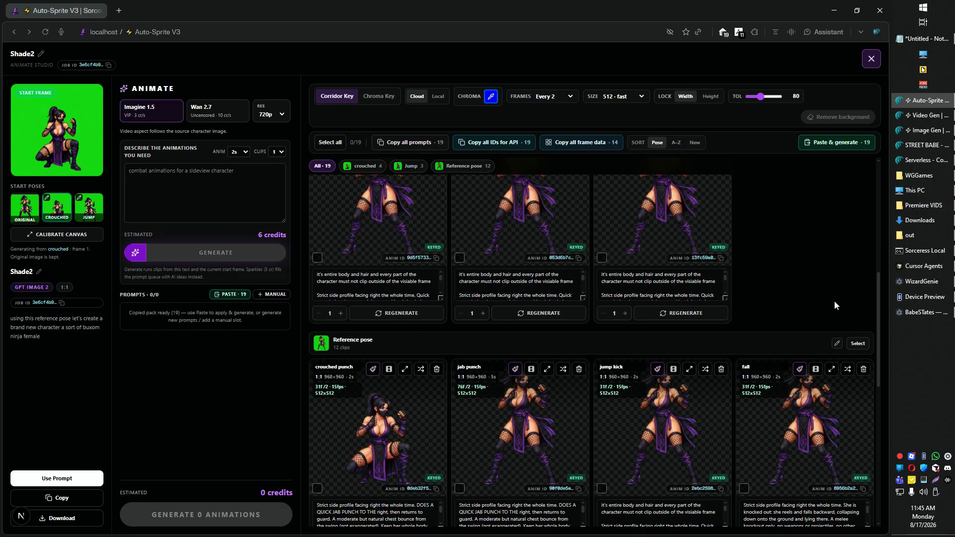
scroll(826, 284, up, 3)
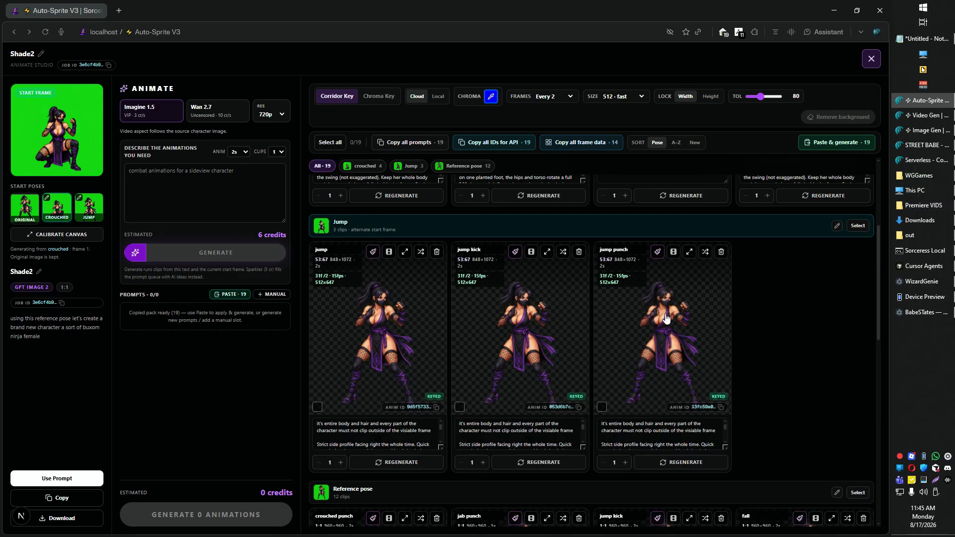
scroll(746, 323, down, 6)
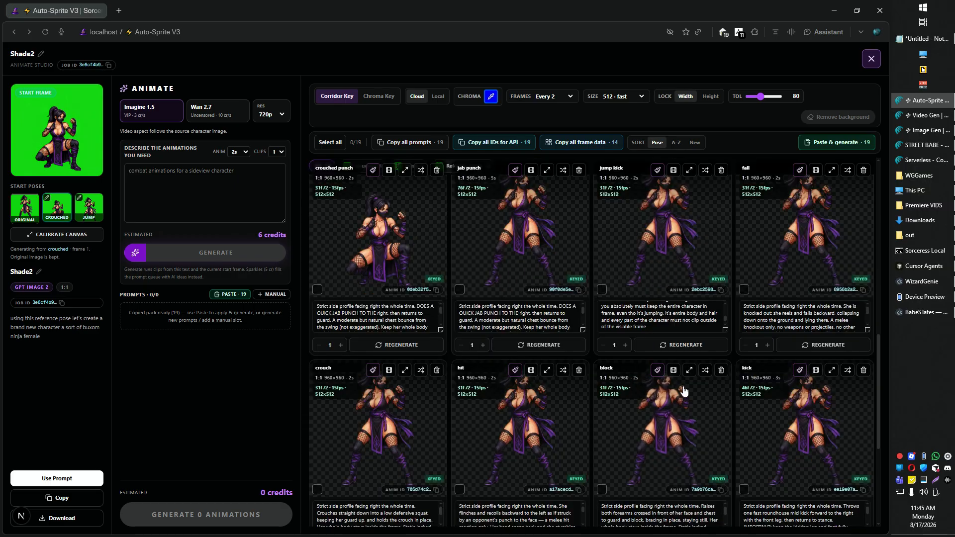
scroll(732, 311, up, 10)
scroll(741, 333, down, 12)
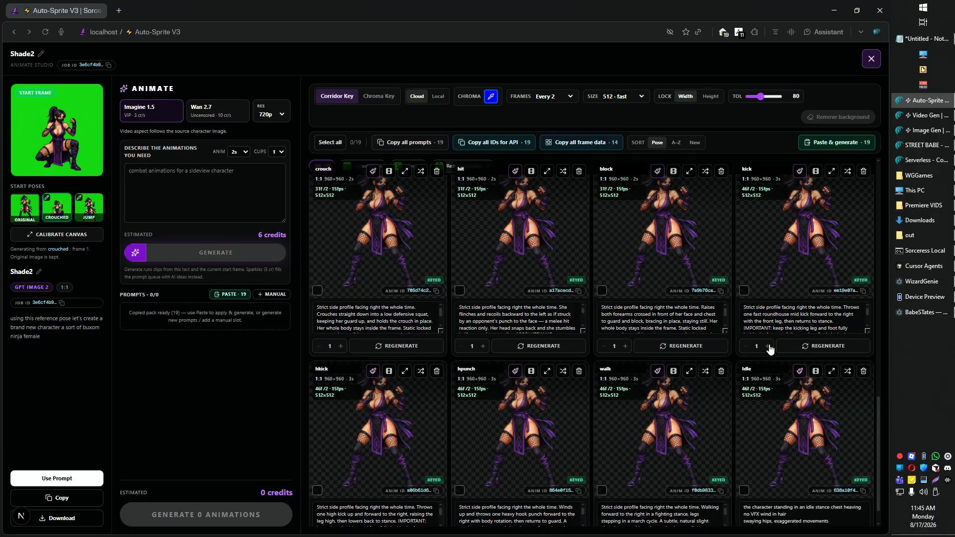
scroll(751, 358, up, 12)
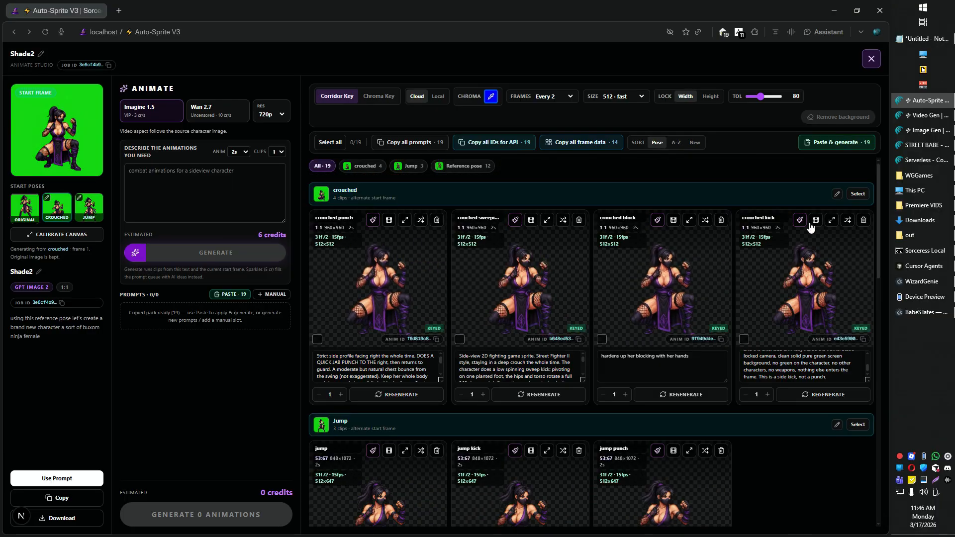
- Select all four clips in the crouched group and copy their prompts
click(857, 194)
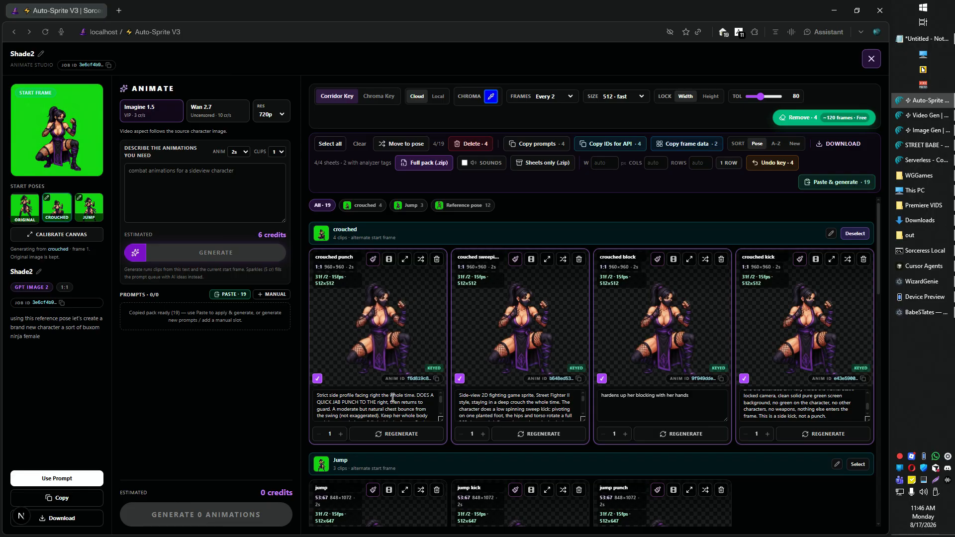
scroll(393, 397, down, 3)
scroll(374, 436, down, 6)
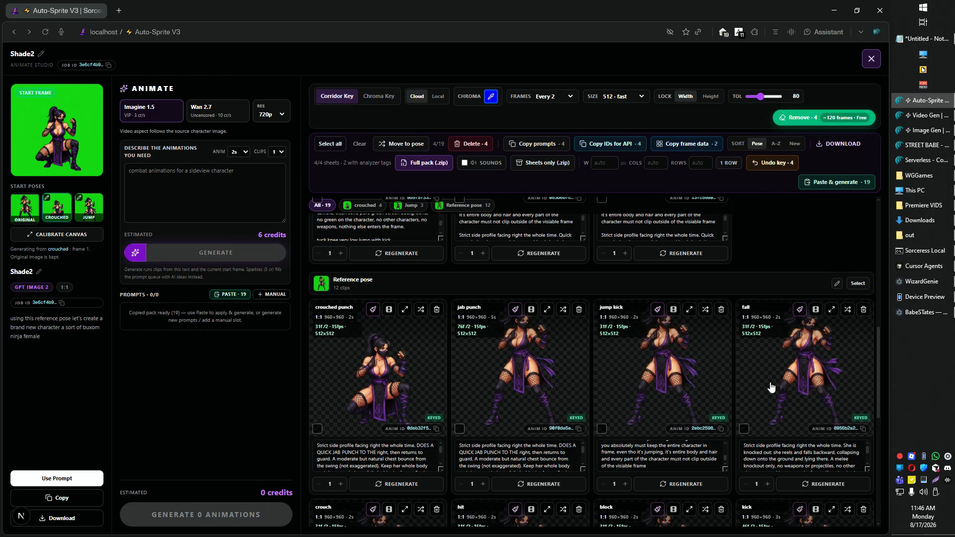
scroll(771, 383, up, 8)
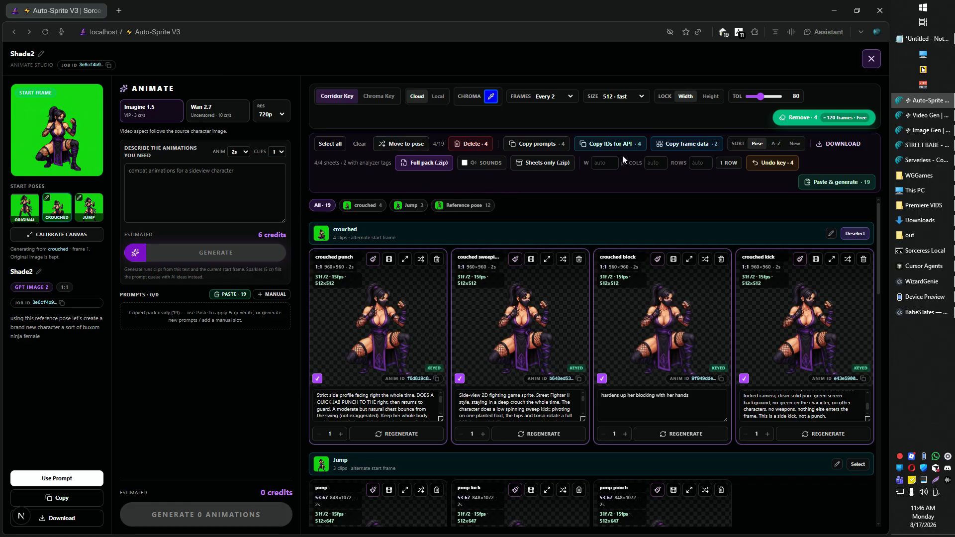
click(524, 145)
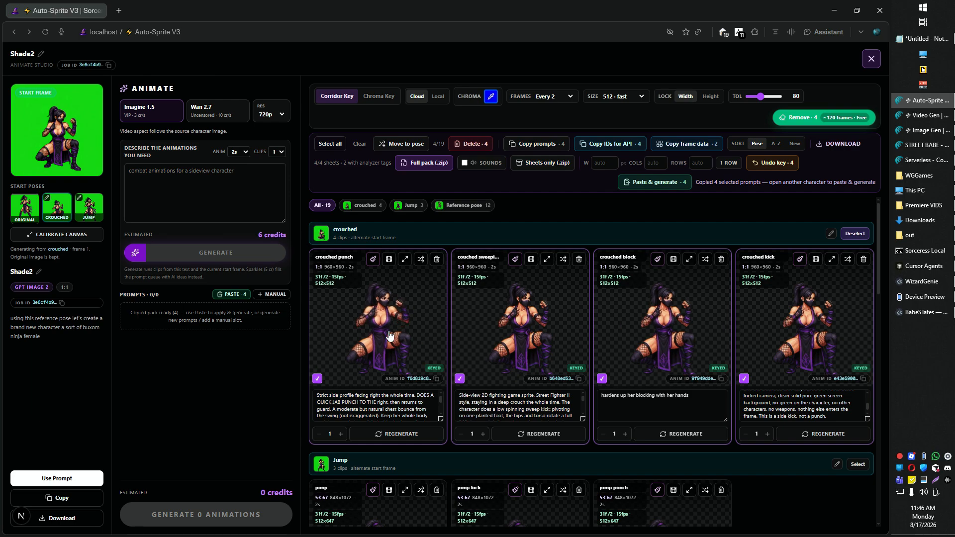
- Close the studio and open the Shade Damaged character's animation studio
click(871, 60)
scroll(642, 352, up, 10)
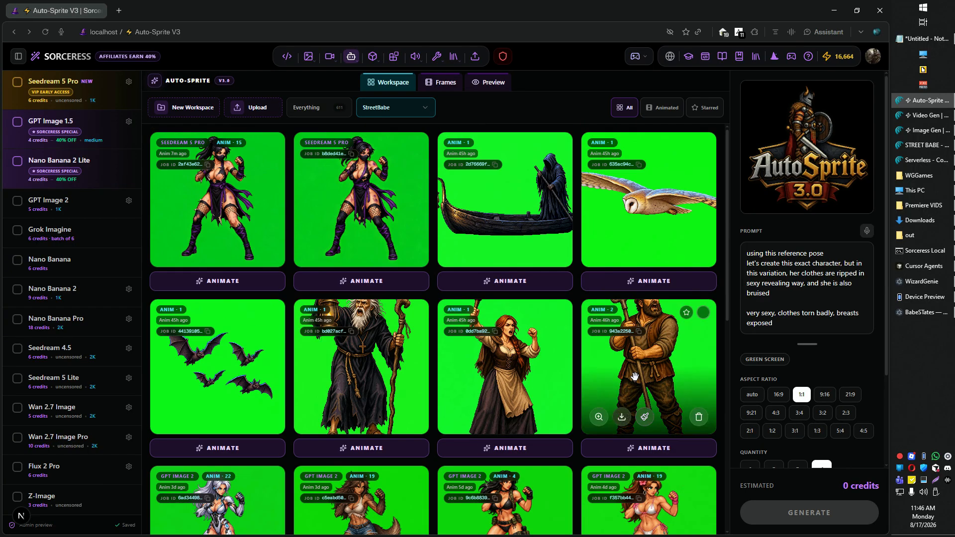
click(217, 281)
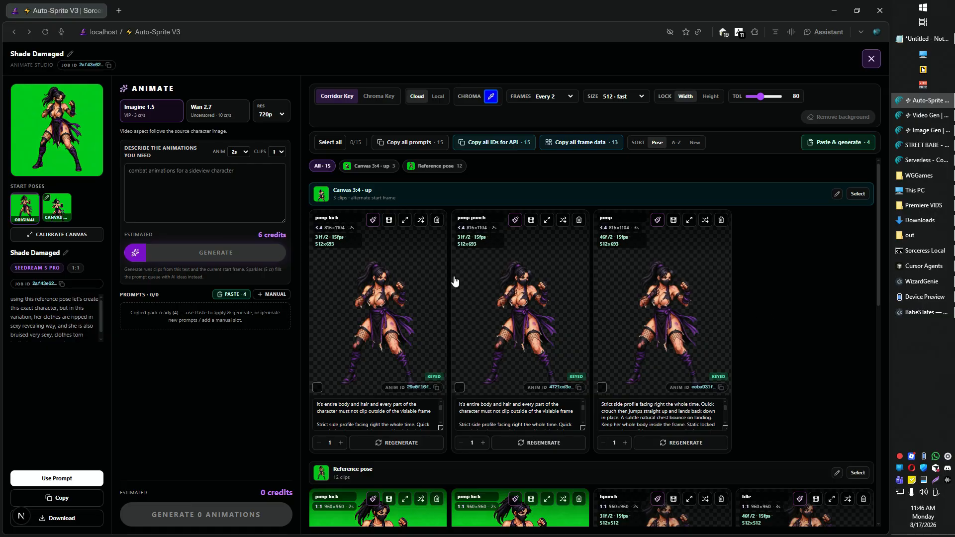
- Load frame 29 of Shade Damaged's crouch clip as a new animation start frame
scroll(361, 361, down, 4)
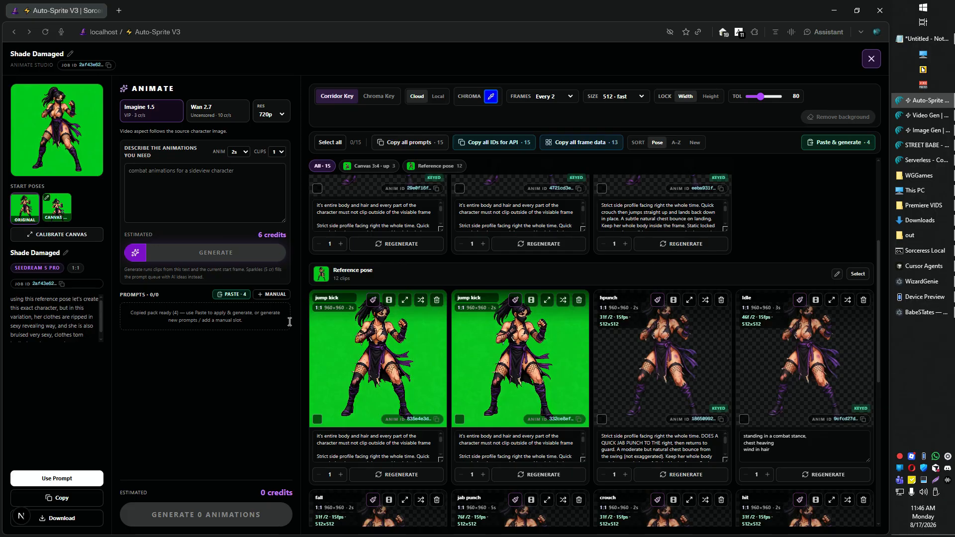
scroll(496, 389, down, 4)
scroll(612, 393, down, 1)
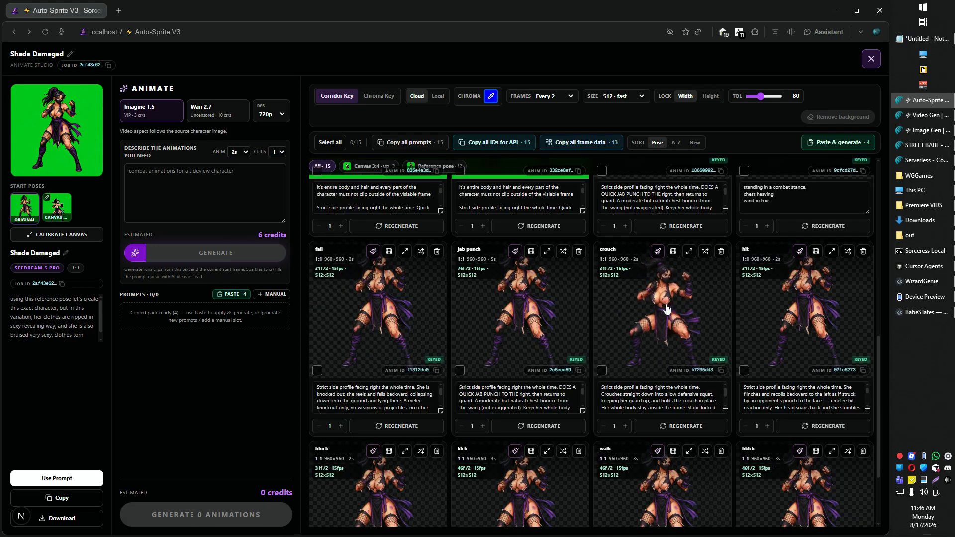
click(660, 275)
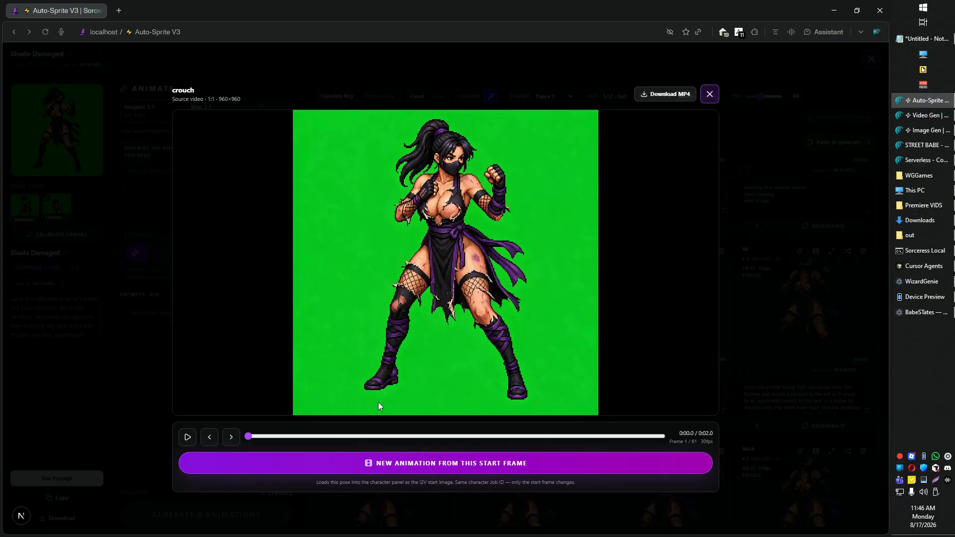
click(385, 437)
drag(391, 444, 440, 451)
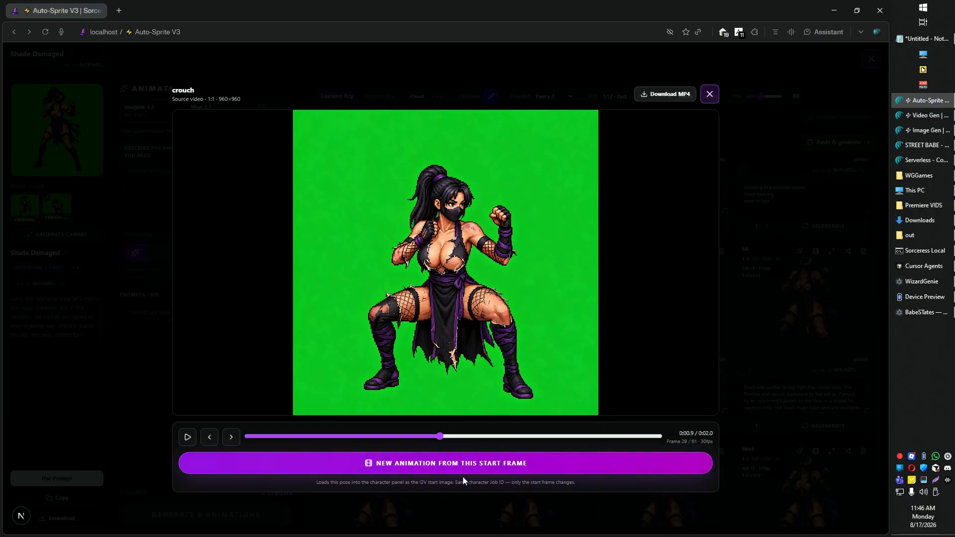
click(445, 467)
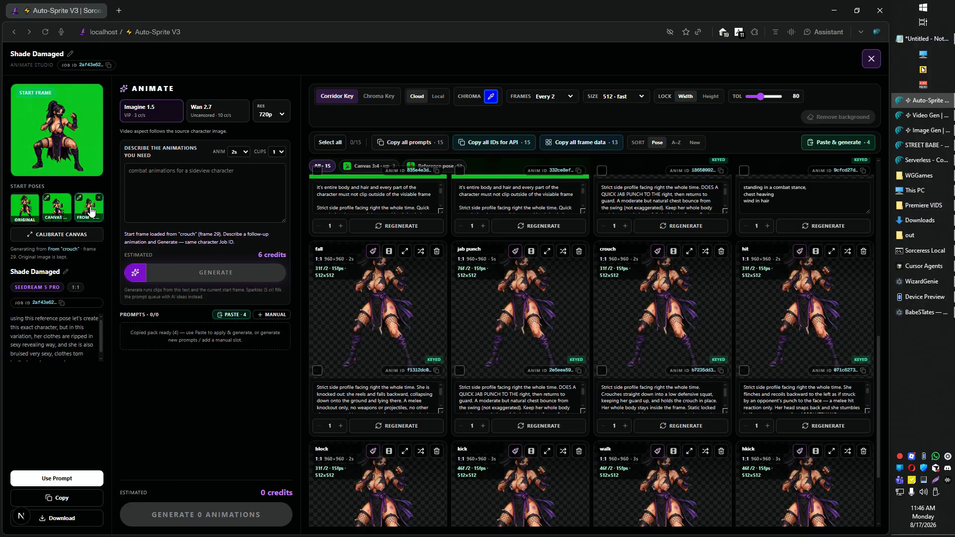
- Paste the four copied crouched prompts into Shade Damaged and generate them for 24 credits
scroll(512, 328, up, 9)
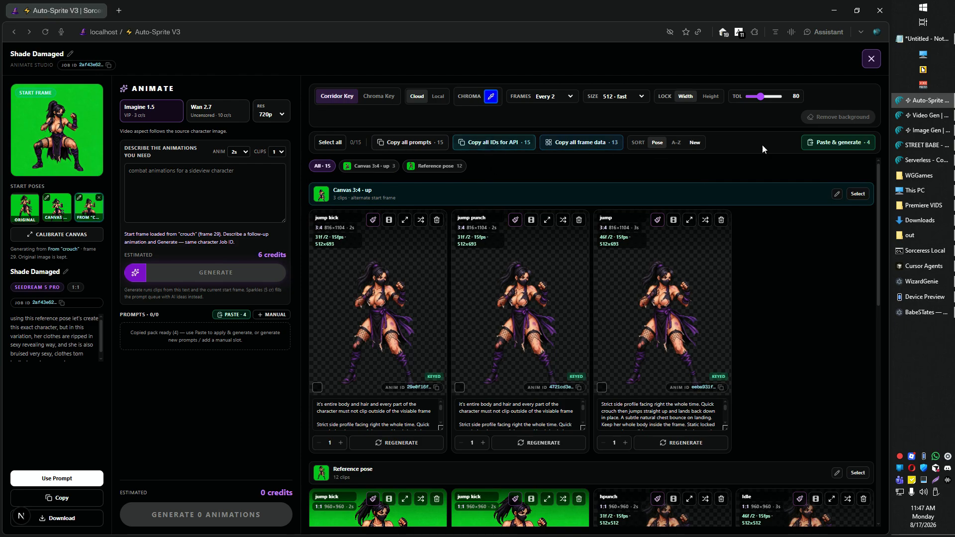
click(832, 143)
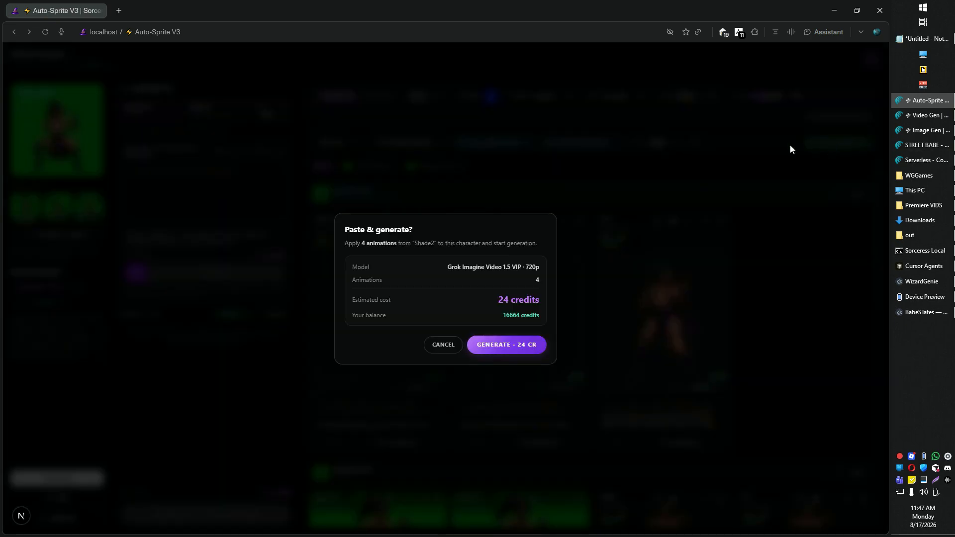
click(507, 345)
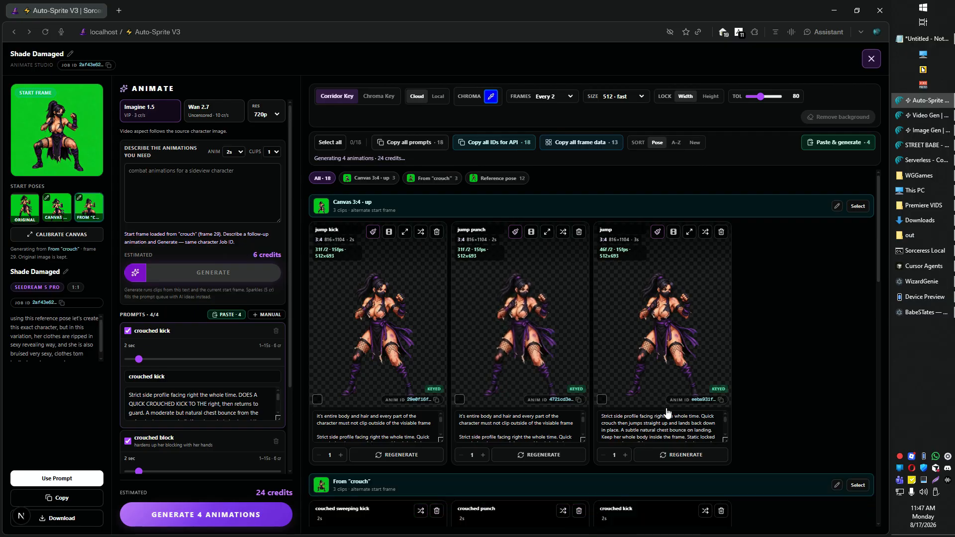
- Select all four clips in the From "crouch" group
scroll(684, 350, up, 1)
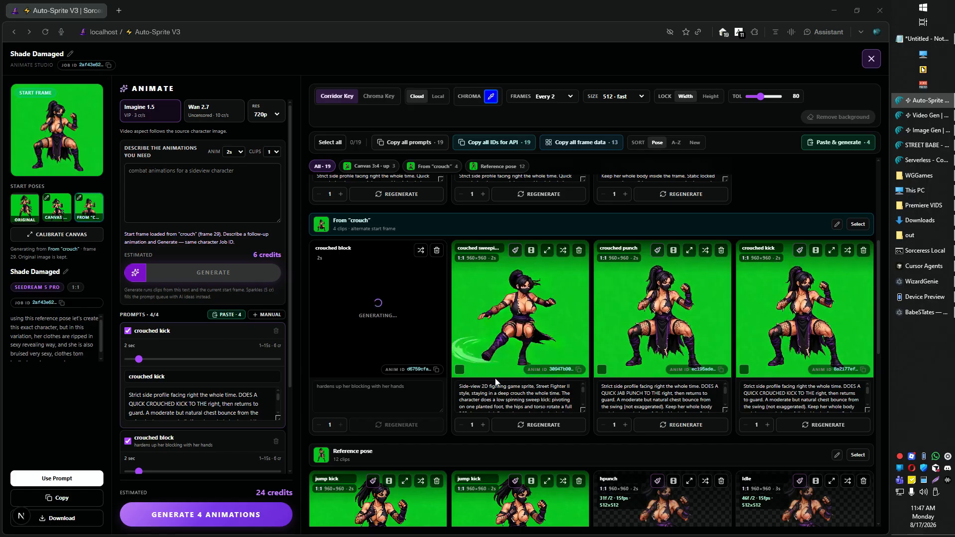
click(459, 369)
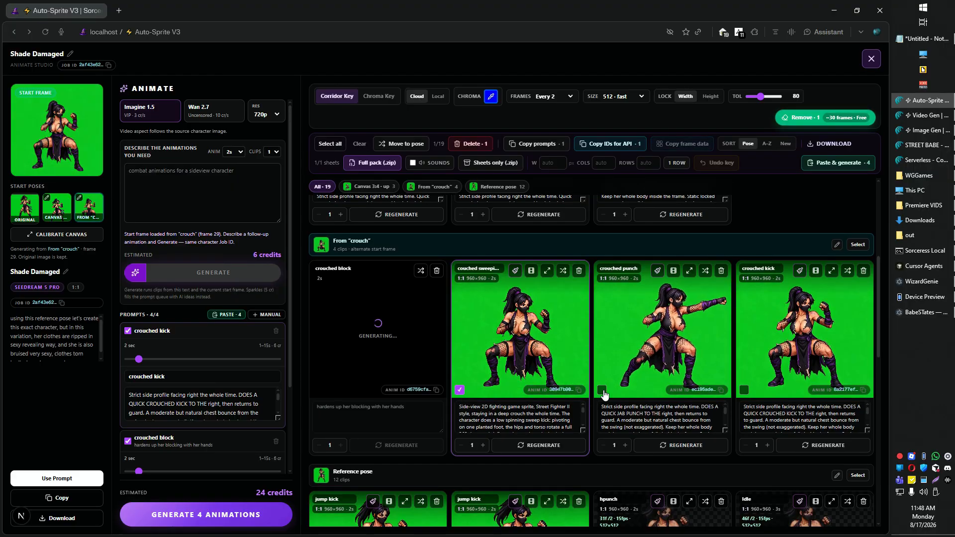
click(601, 390)
click(744, 390)
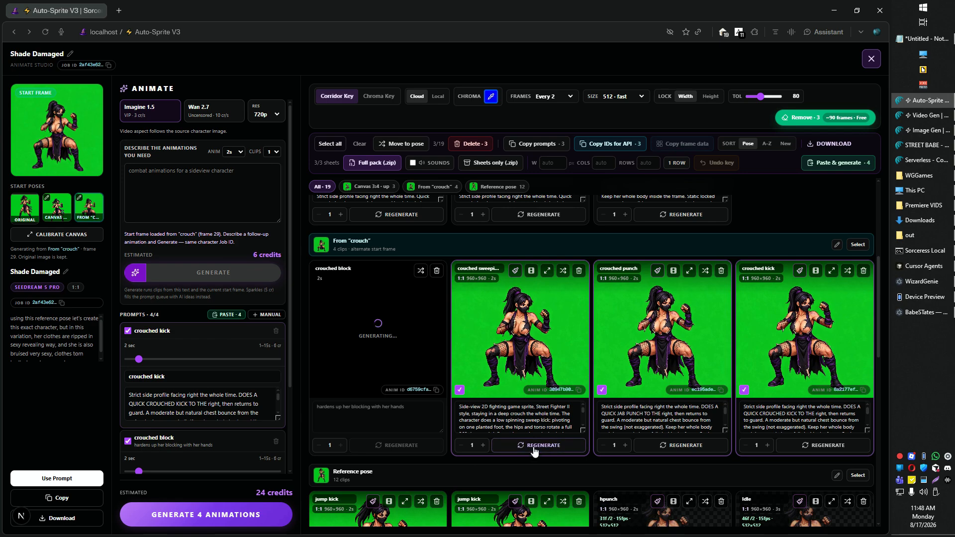
click(482, 446)
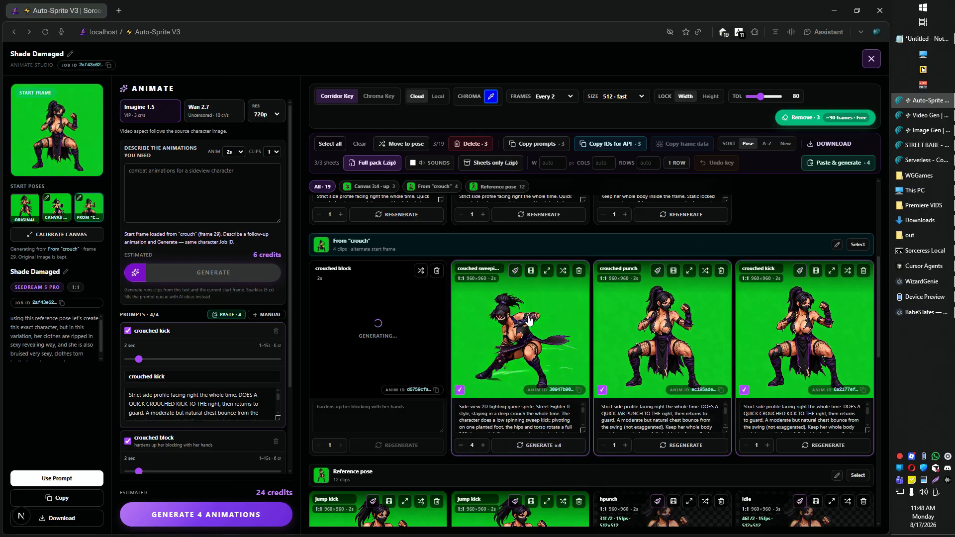
triple_click(462, 445)
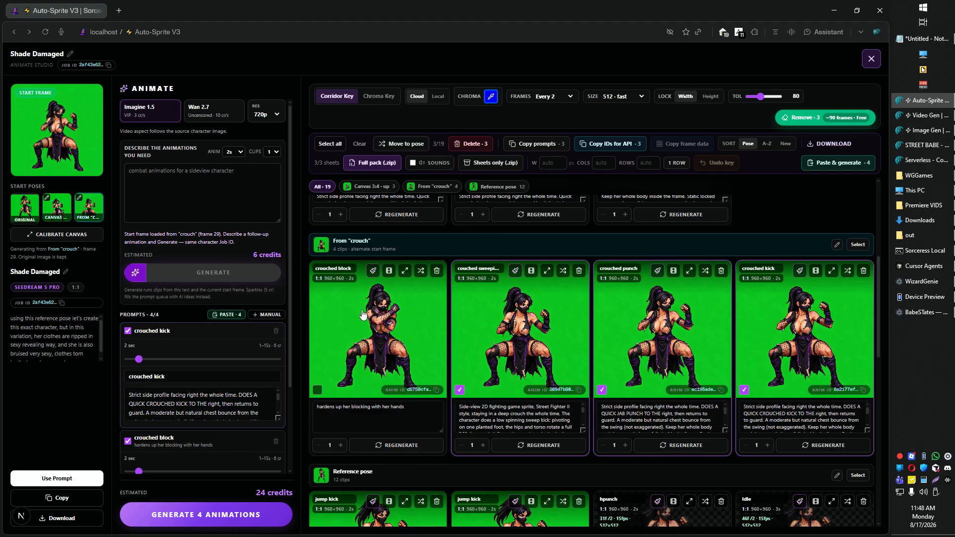
click(317, 390)
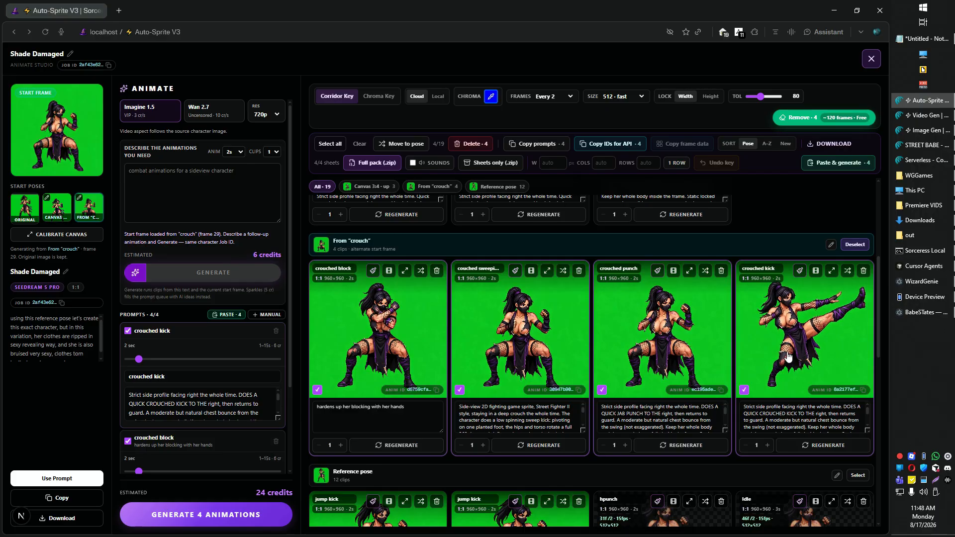
scroll(788, 202, up, 2)
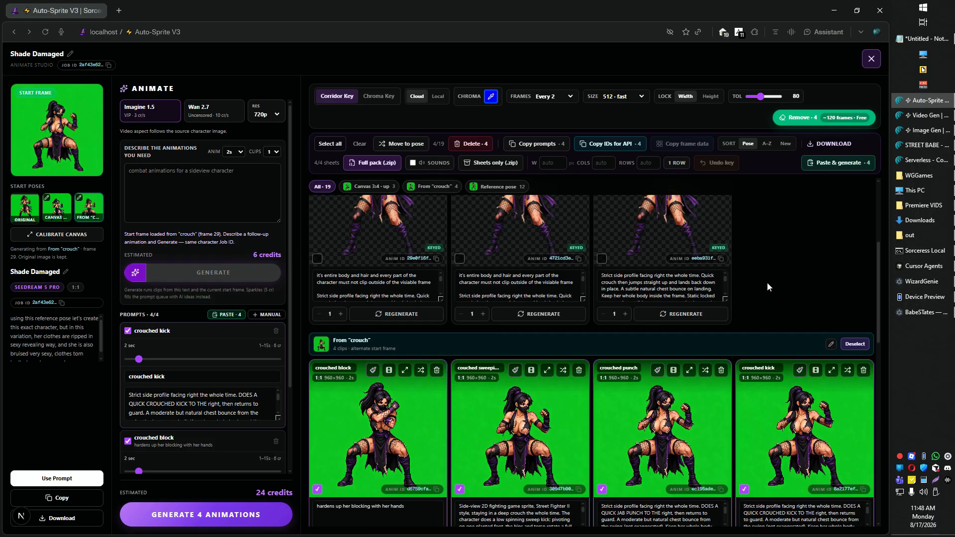
scroll(761, 239, down, 1)
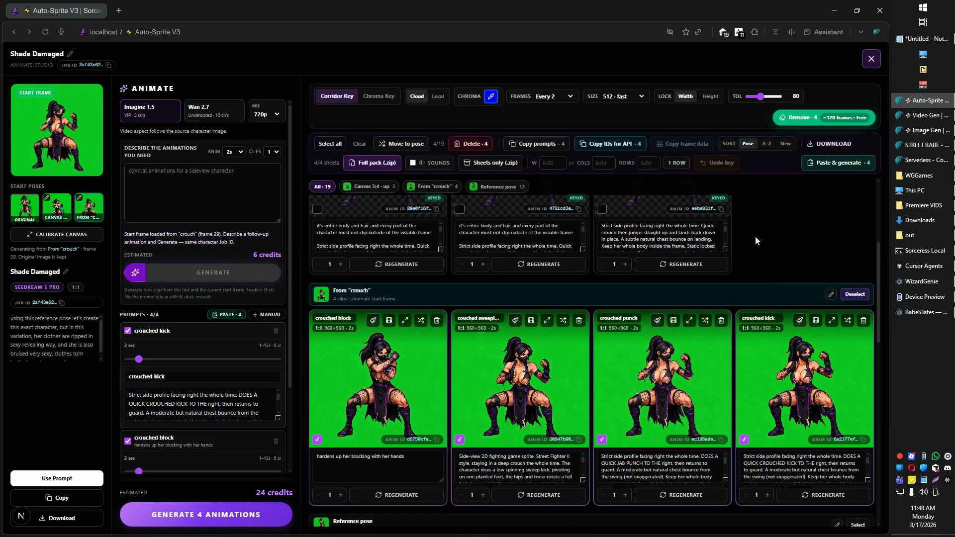
- Remove the backgrounds of the four selected crouch clips using the local server
click(438, 98)
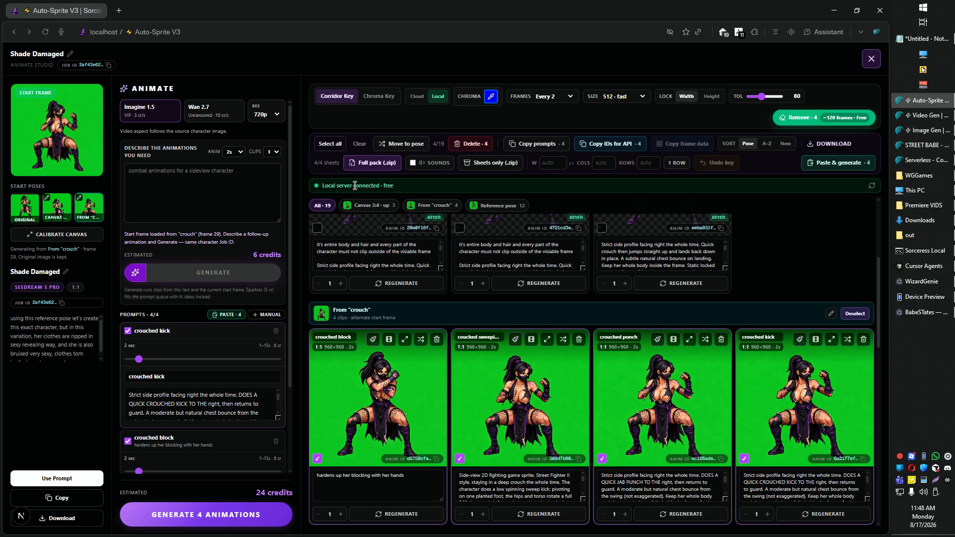
click(817, 121)
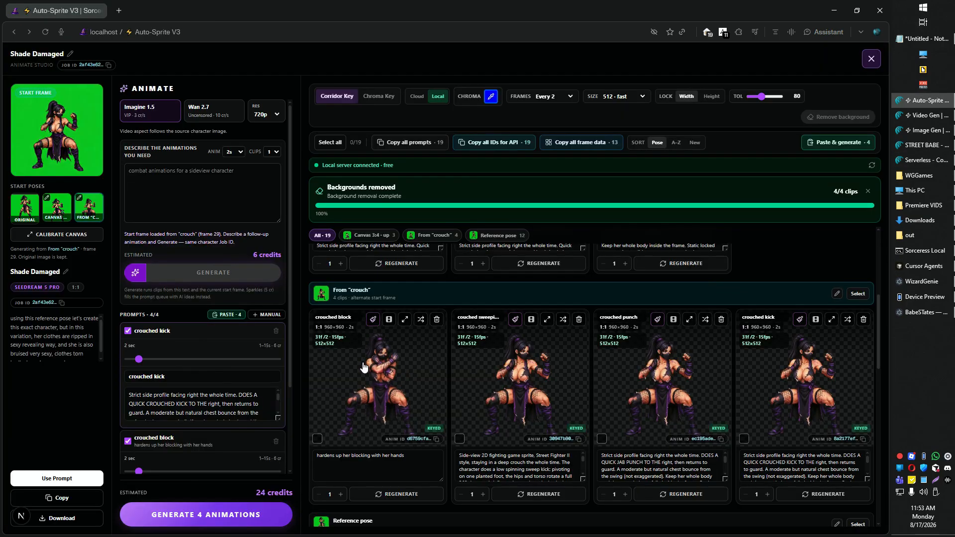
- Open the crouched block clip and tag frames 0, 2, 4, 7 and 8 as "start block"
click(384, 375)
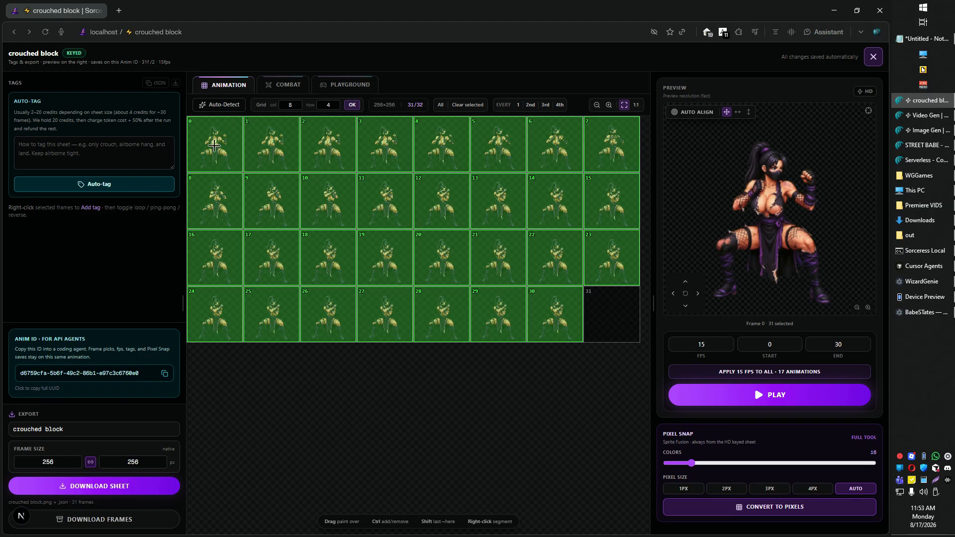
drag(215, 145, 241, 144)
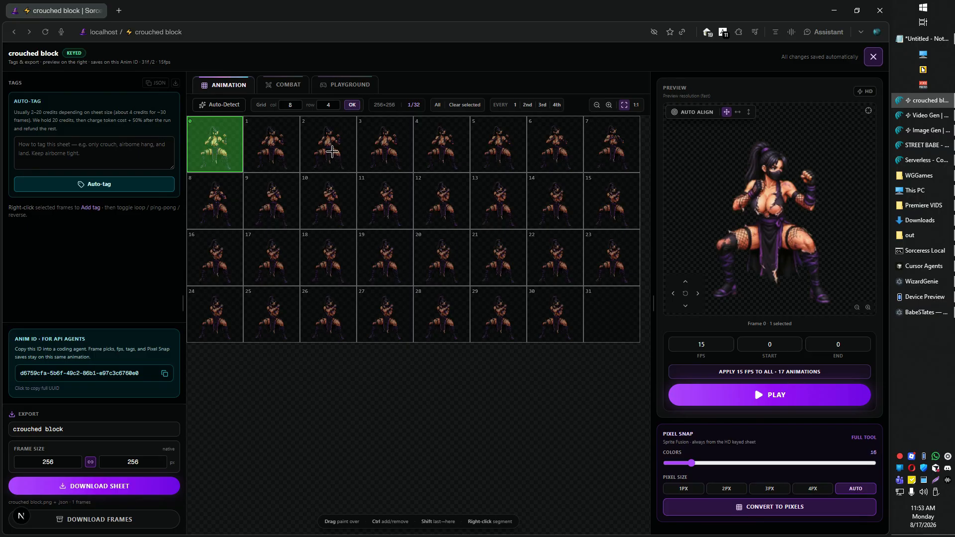
ctrl+click(332, 151)
ctrl+click(437, 151)
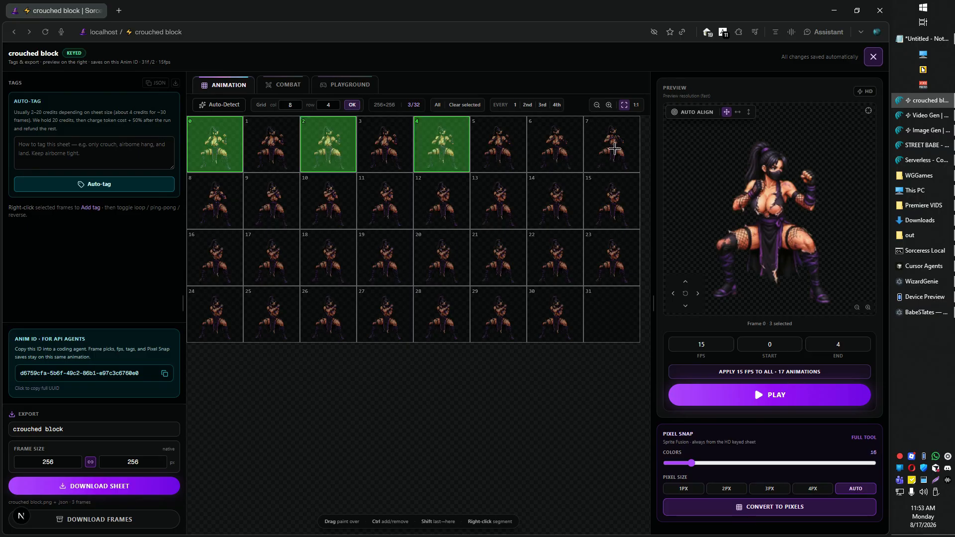
ctrl+click(615, 150)
ctrl+click(224, 205)
click(744, 396)
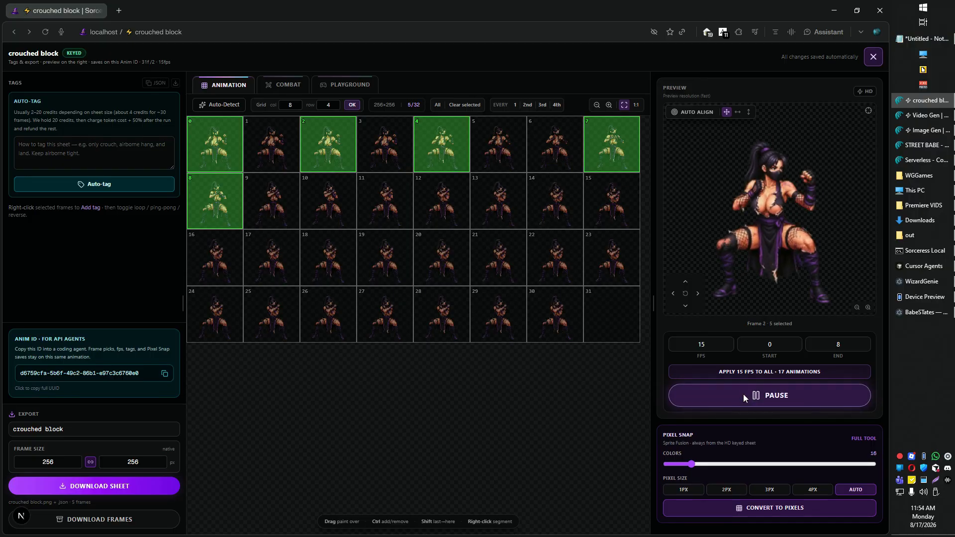
click(743, 394)
right_click(225, 210)
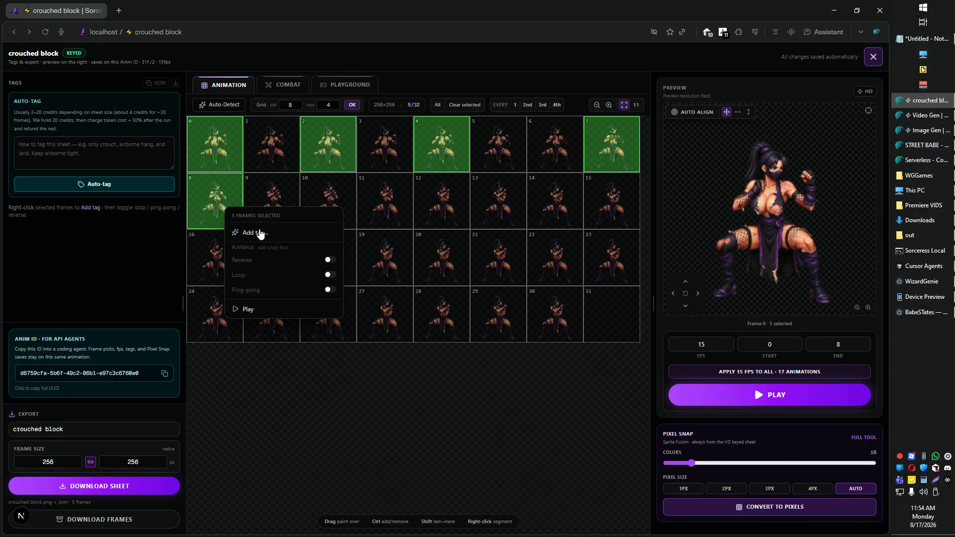
click(262, 234)
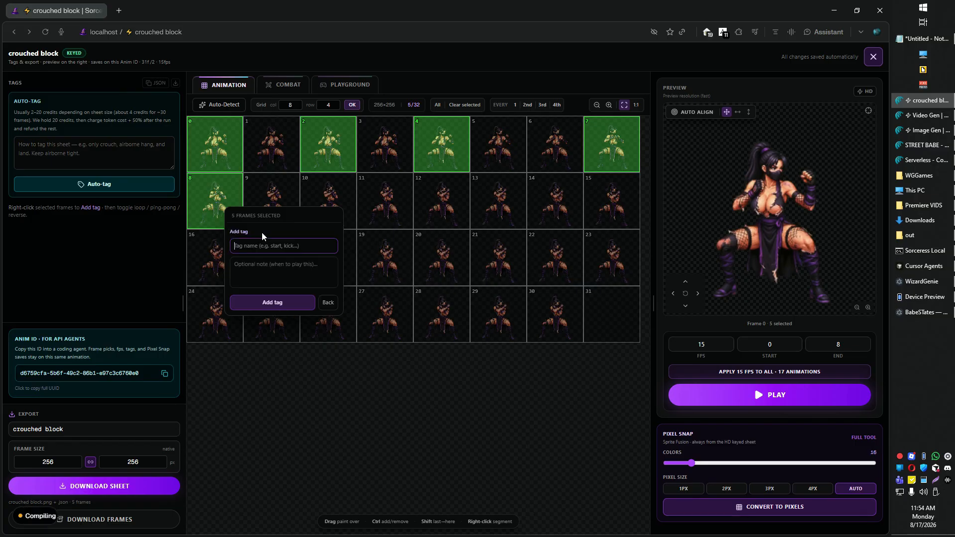
text(start block)
key(Return)
- Select frames 13 to 28 of the crouched block sheet and tag them as "hold block"
click(268, 201)
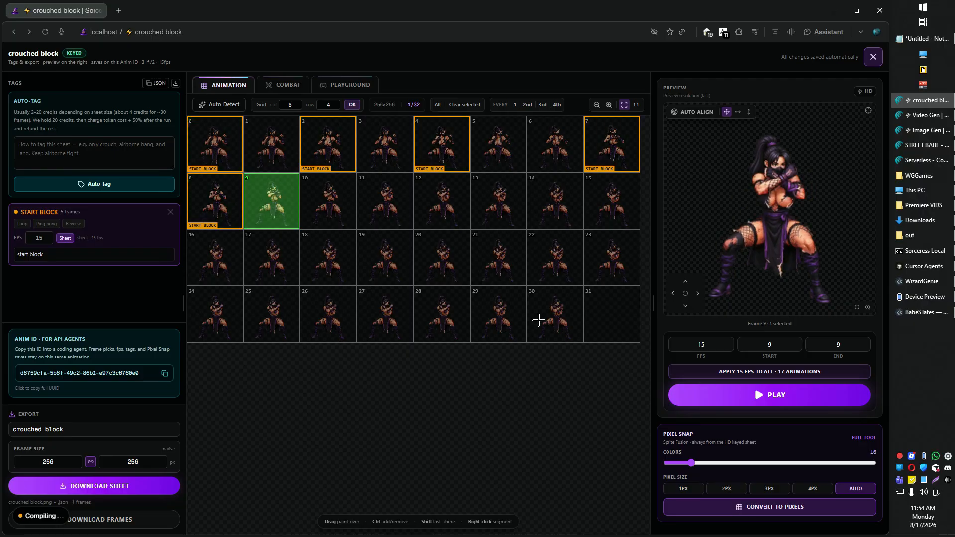
shift+click(552, 319)
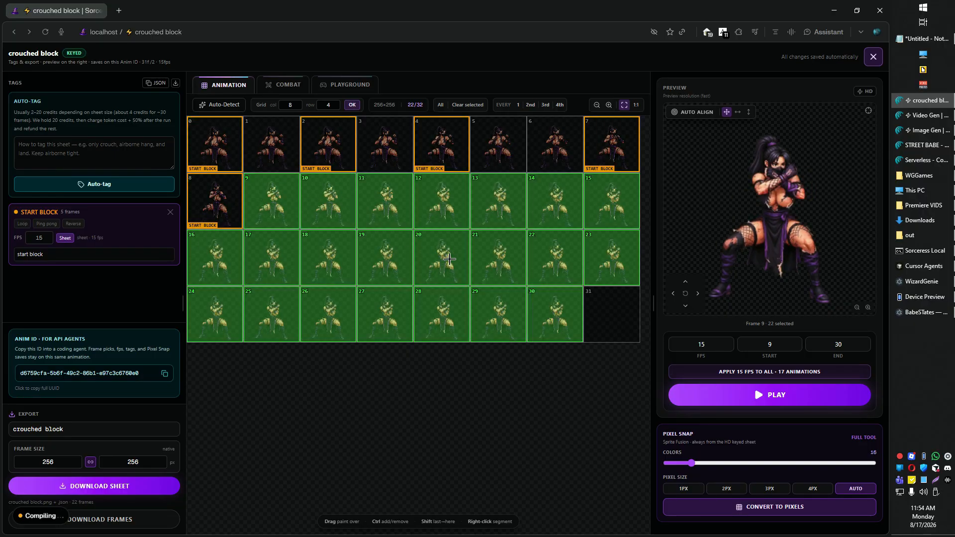
click(744, 398)
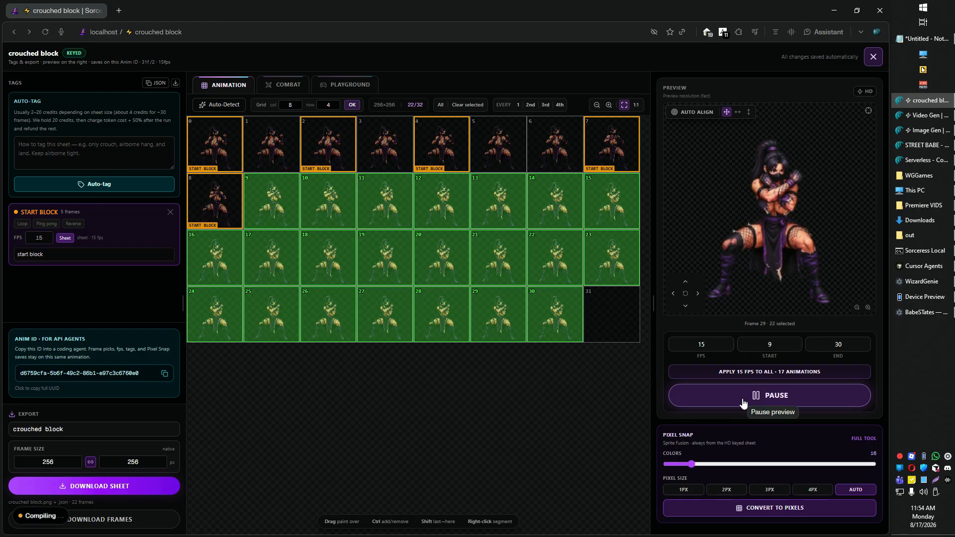
ctrl+click(273, 204)
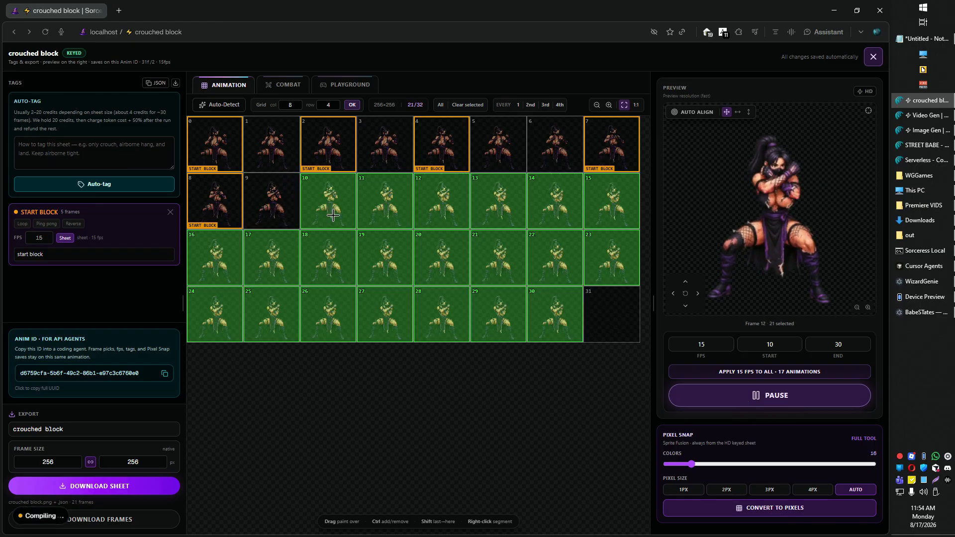
drag(333, 215, 443, 218)
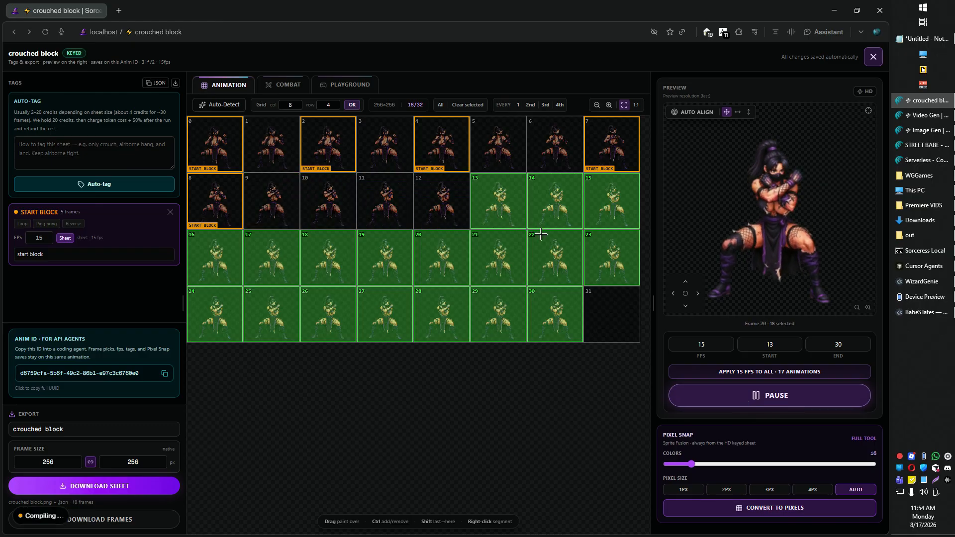
drag(550, 313, 477, 312)
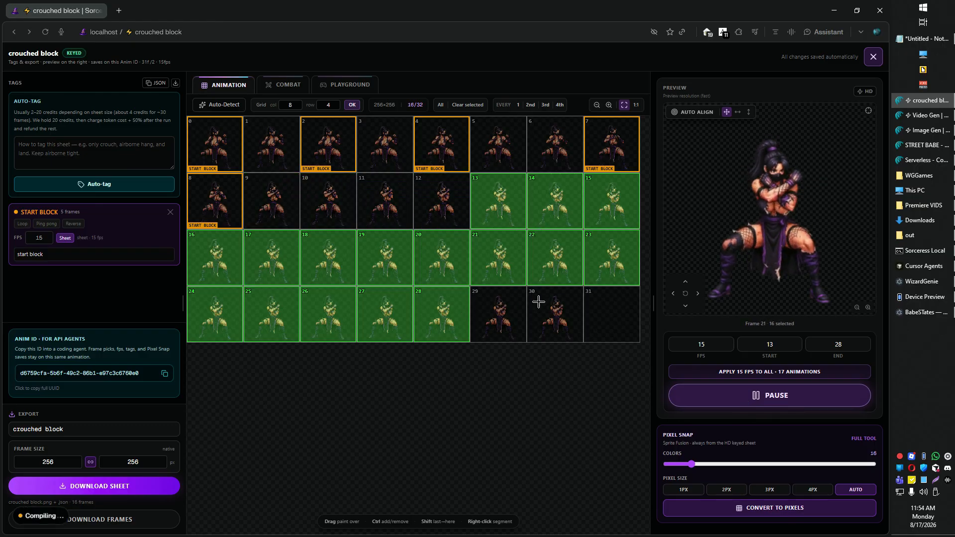
right_click(498, 201)
click(532, 223)
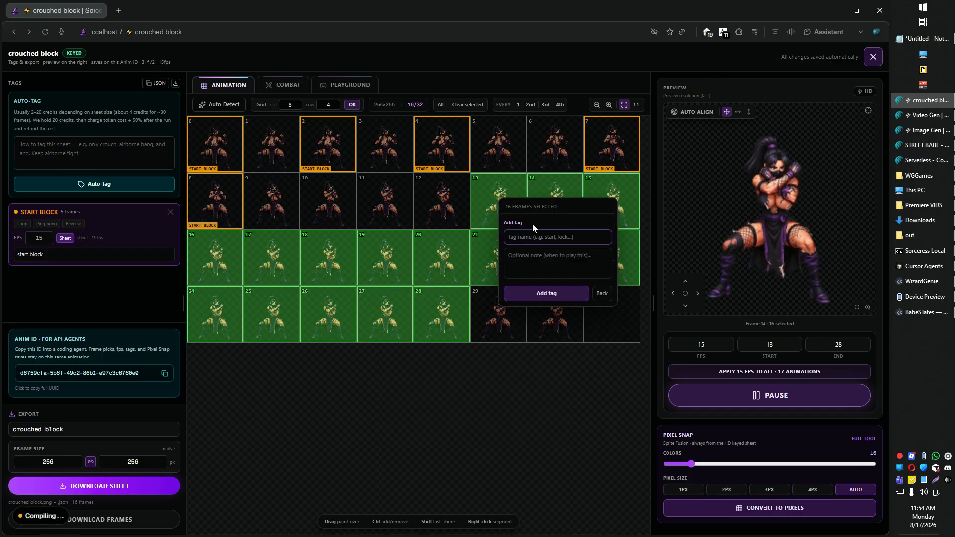
text(hold block)
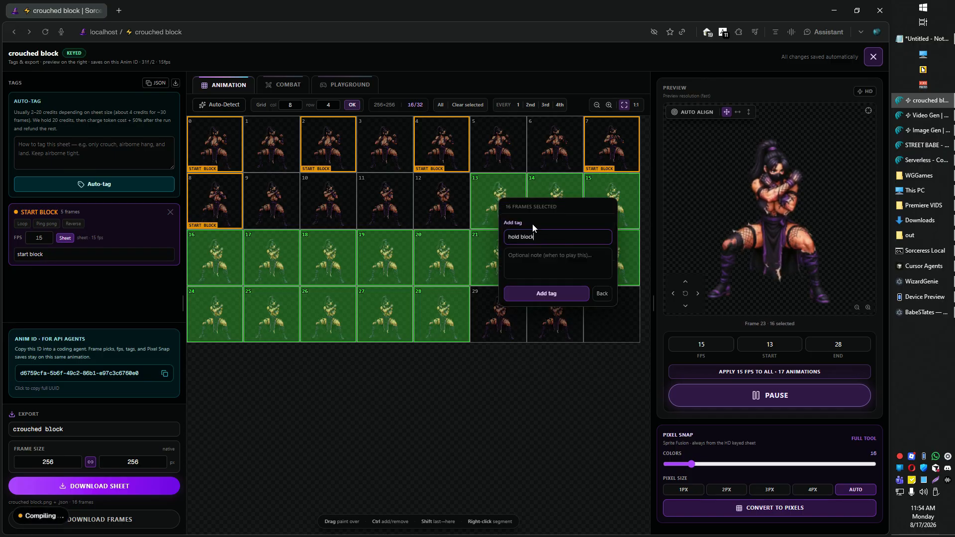
key(Return)
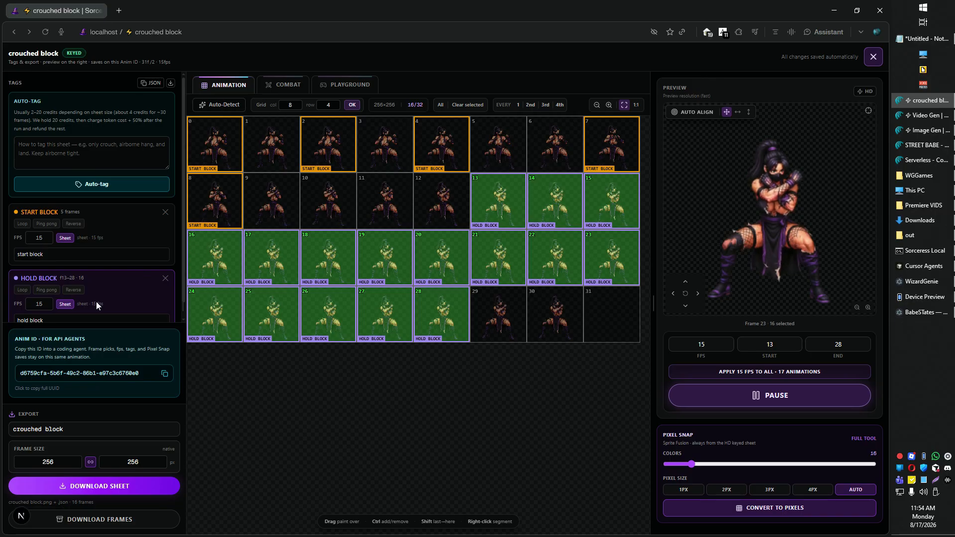
- Set the hold block tag to 5 FPS with loop, ping-pong and reverse playback enabled
double_click(38, 304)
text(5)
click(47, 290)
click(72, 290)
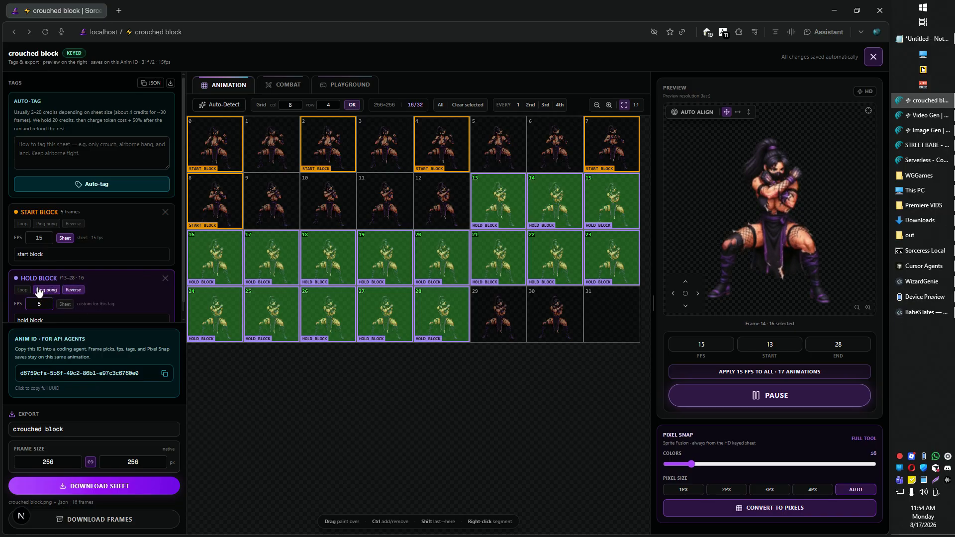
click(23, 290)
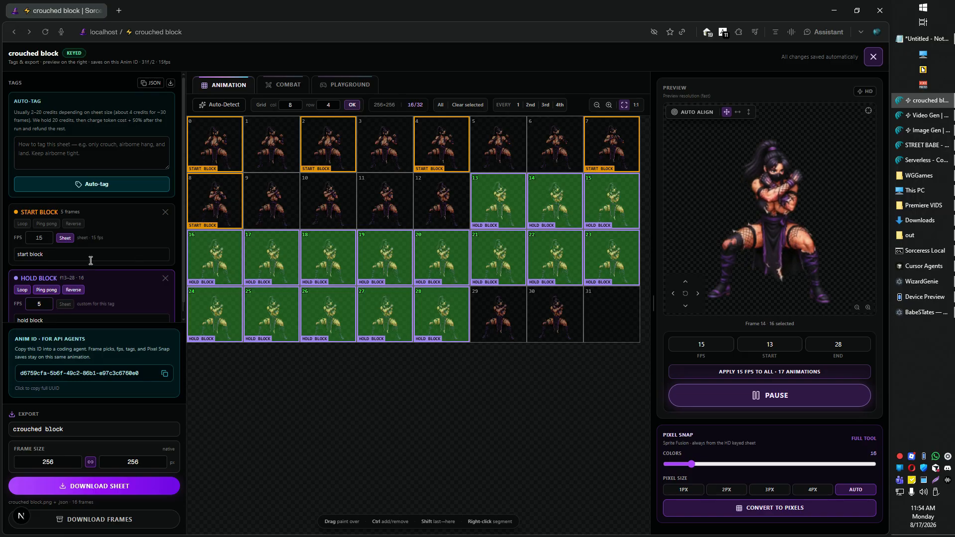
drag(42, 303, 18, 303)
text(155)
- Preview the hold block frames and close the crouched block clip editor
click(507, 211)
shift+click(443, 316)
click(871, 59)
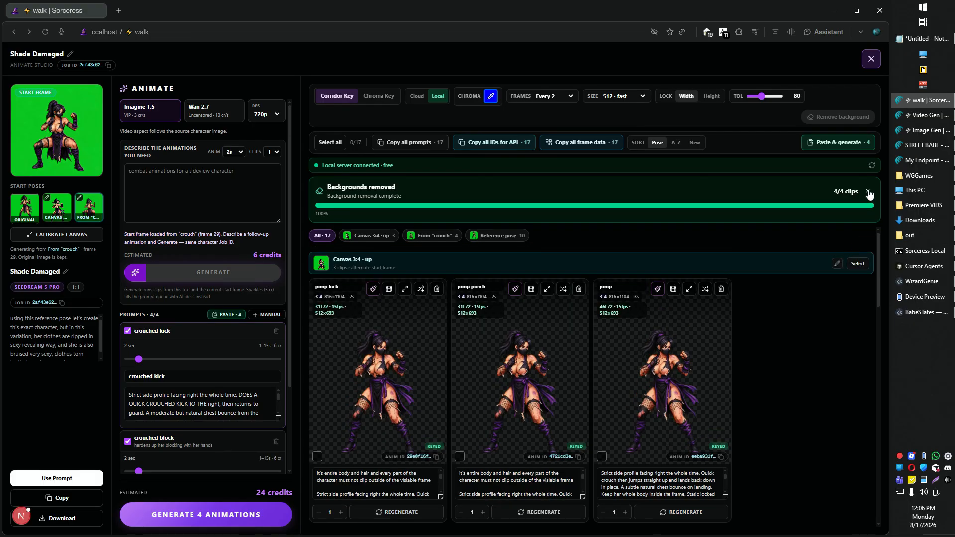
- Dismiss the background-removal notice, select all 17 clips and turn on sounds for the download
click(868, 193)
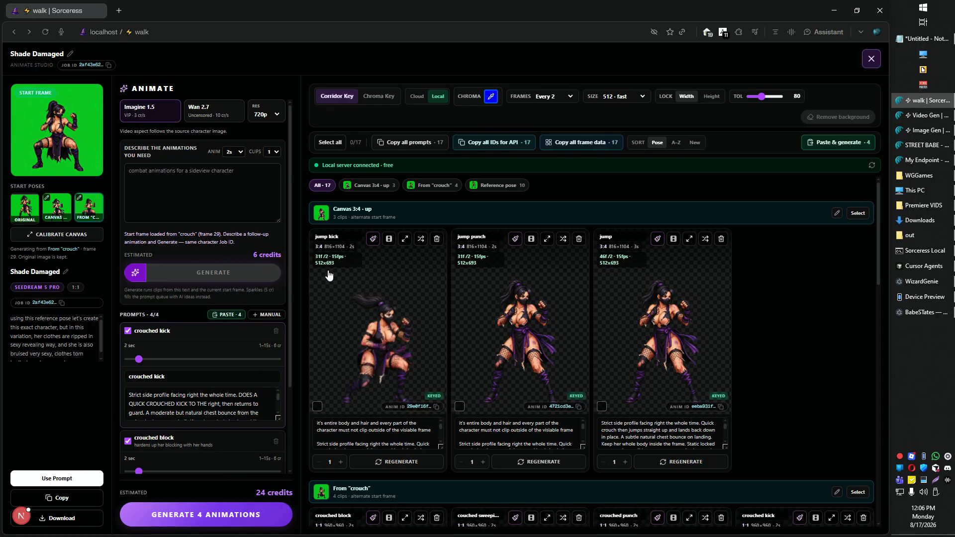
click(330, 142)
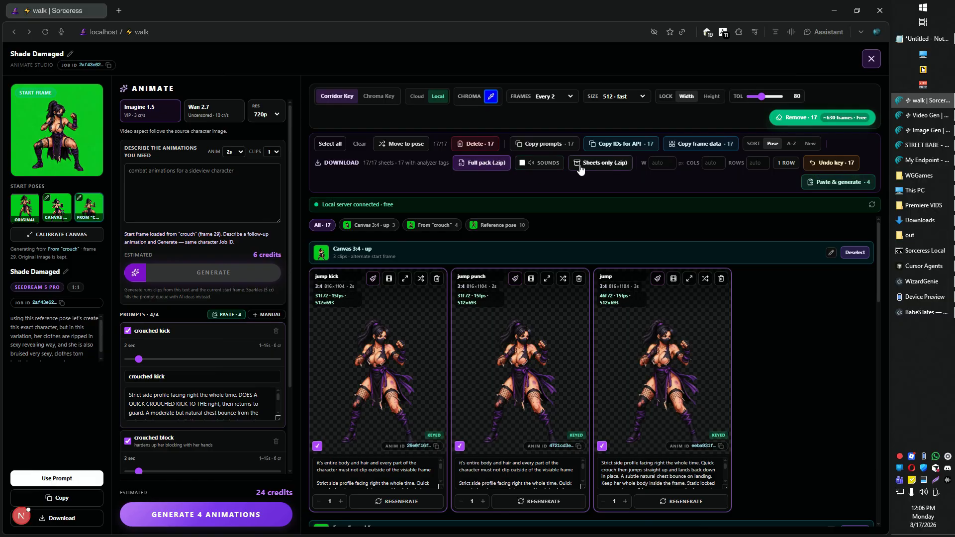
click(521, 164)
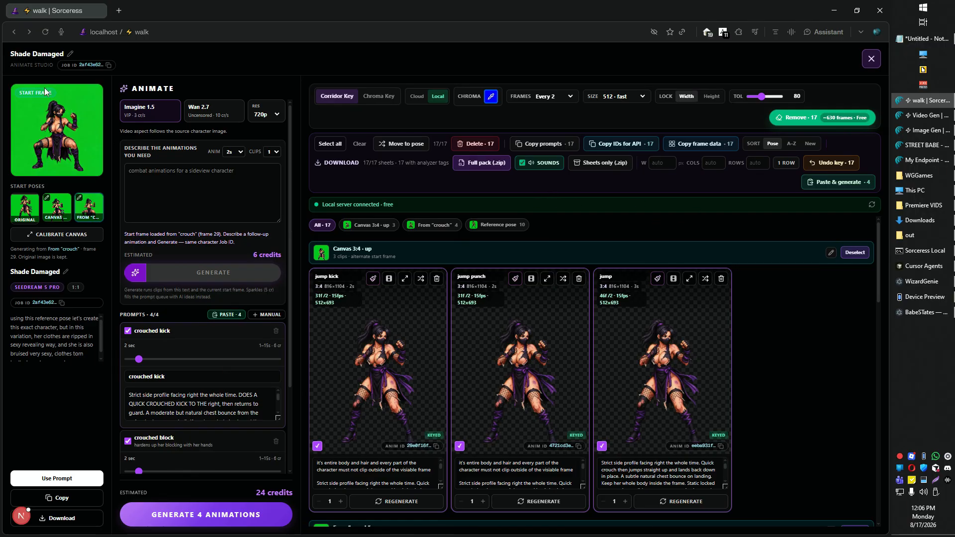
- Copy Shade Damaged's job ID and paste it into a new message in the WizardGenie agent chat
click(102, 67)
key(alt+Tab)
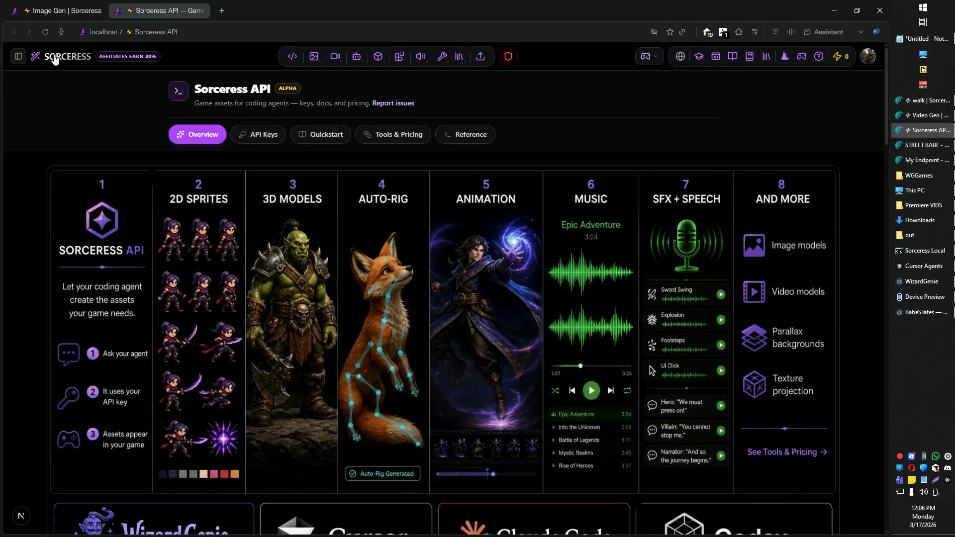
key(alt+Tab)
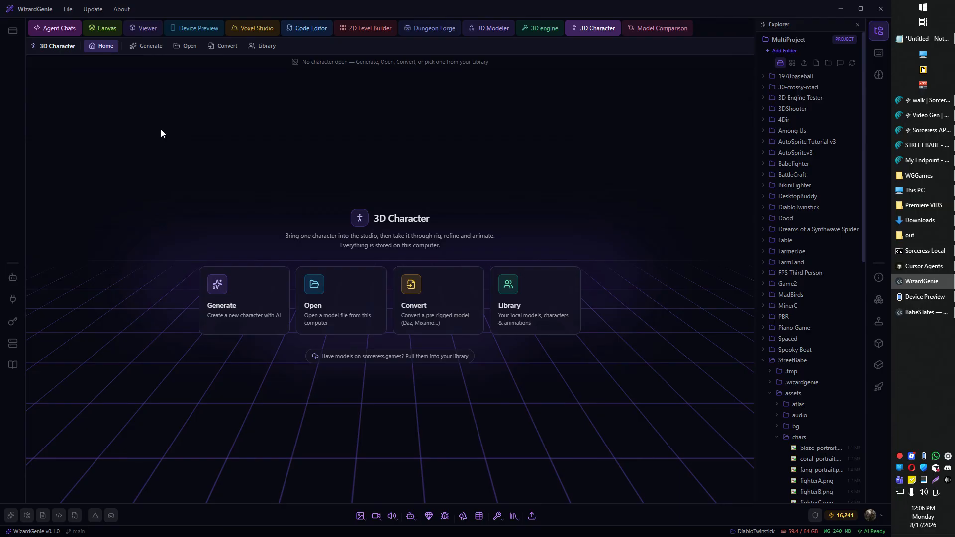
click(61, 28)
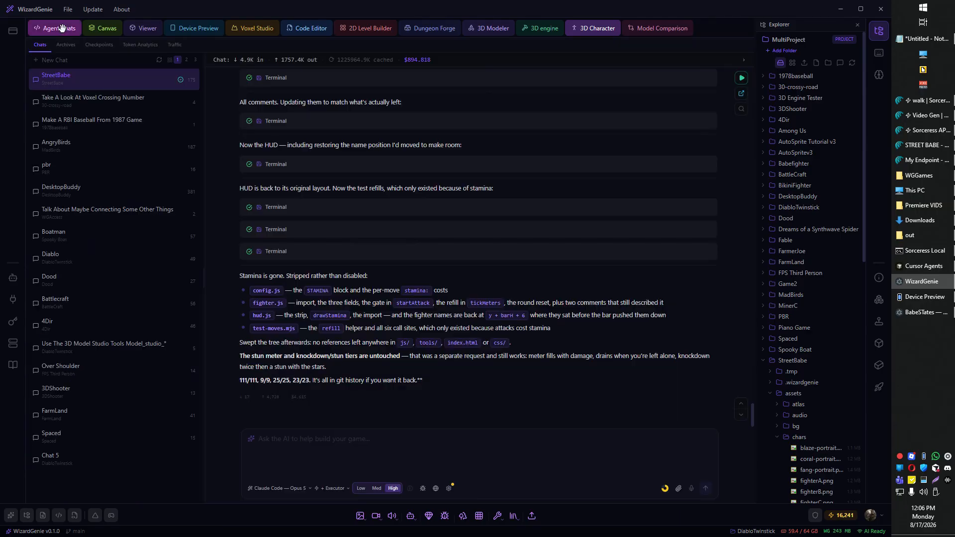
click(386, 448)
key(ctrl+v)
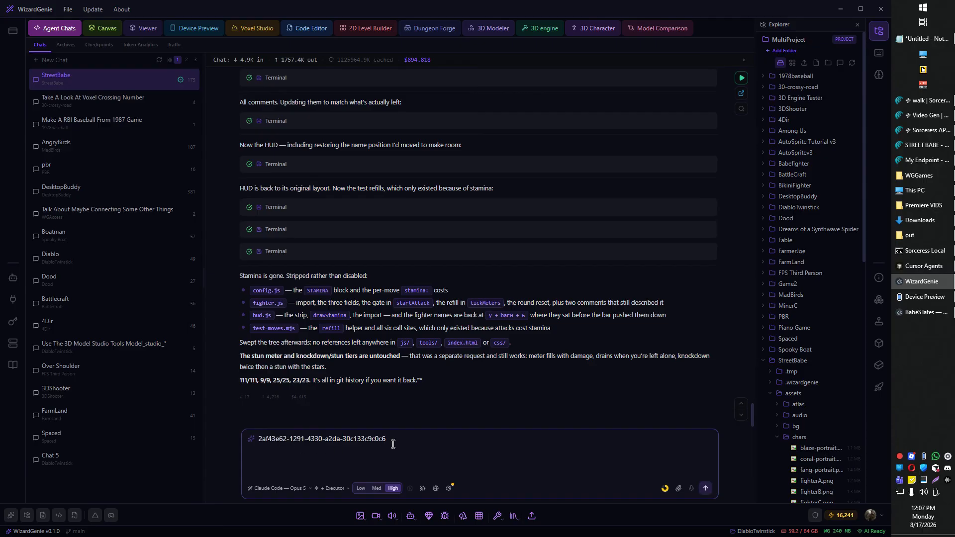